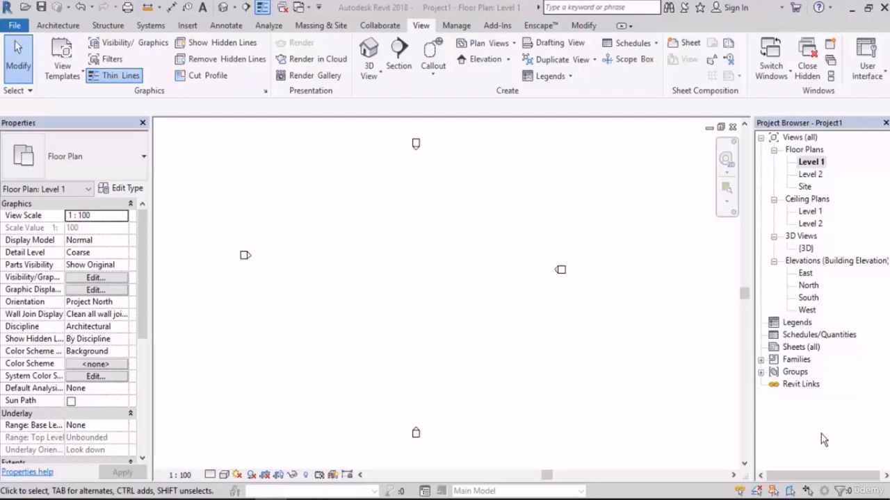
click(59, 26)
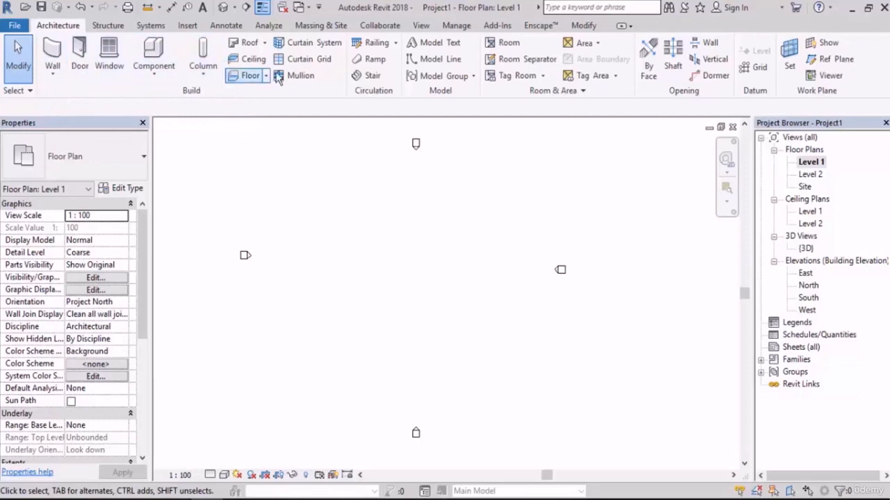
click(53, 80)
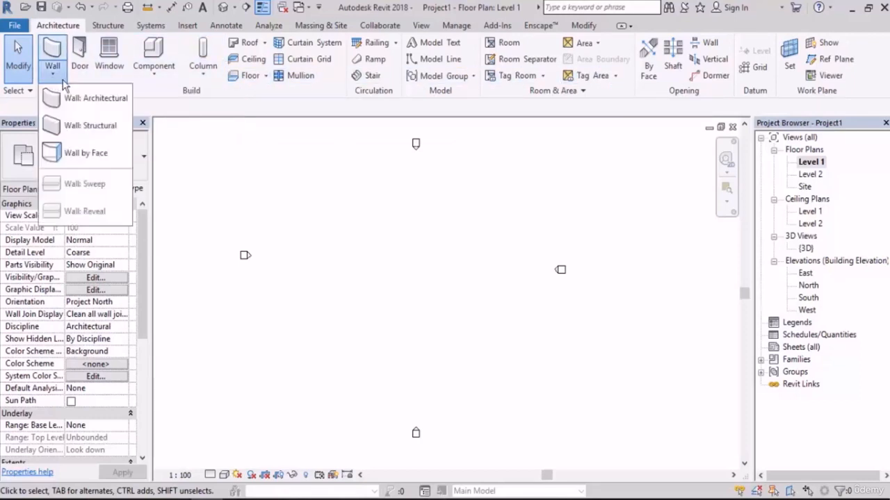
click(234, 106)
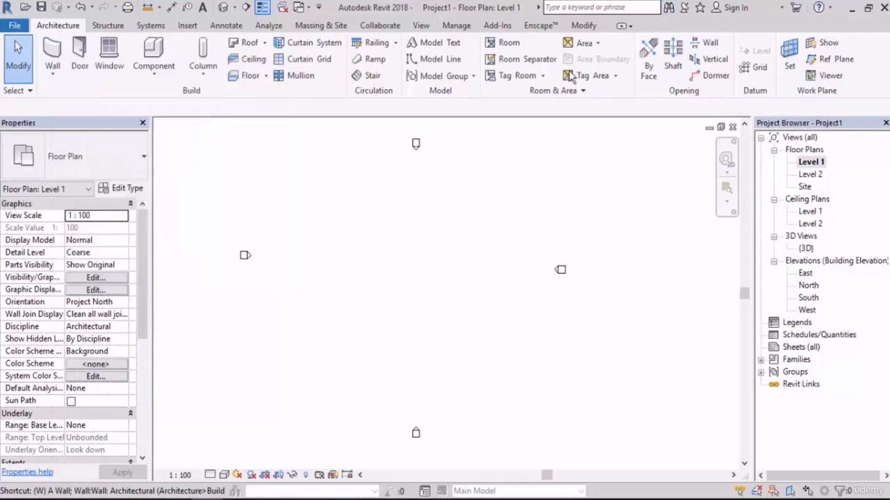
middle_drag(454, 175, 453, 188)
key(w)
key(a)
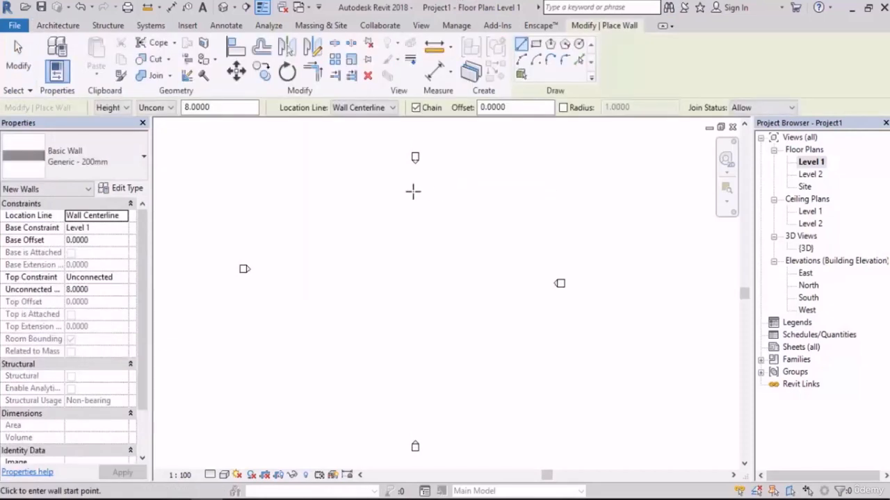
click(18, 61)
middle_drag(284, 213, 253, 205)
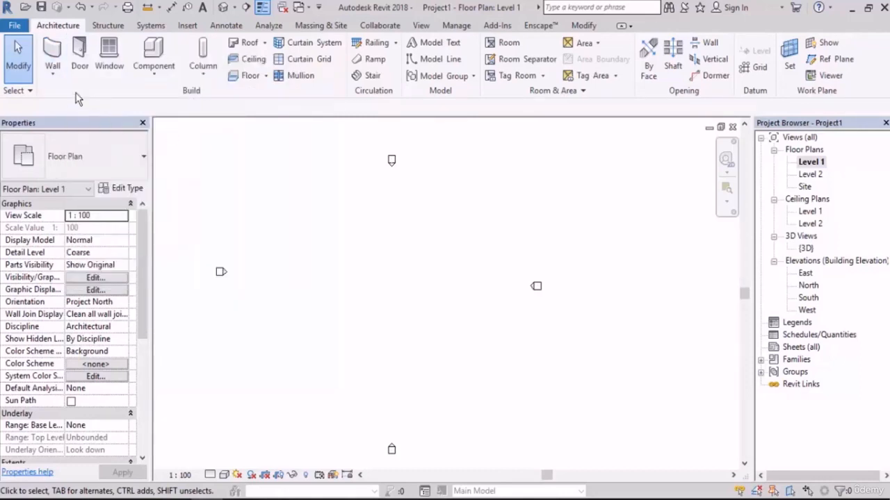
- Draw a horizontal Generic - 200mm wall of length 10 on the Level 1 plan, running rightward from below the north elevation marker
click(61, 48)
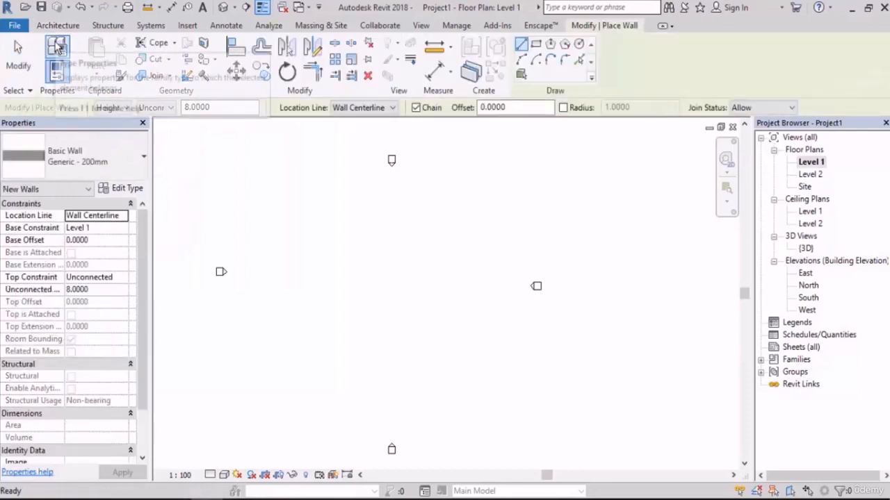
middle_drag(431, 314, 448, 301)
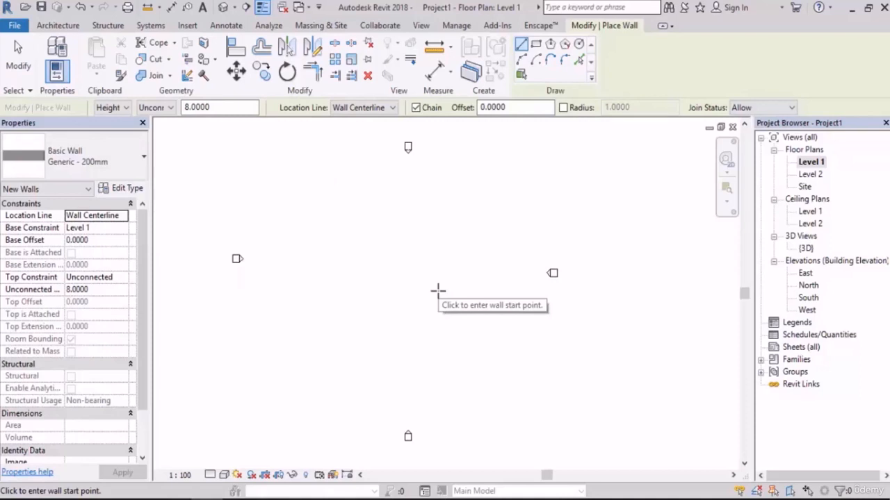
middle_drag(334, 201, 350, 240)
click(340, 237)
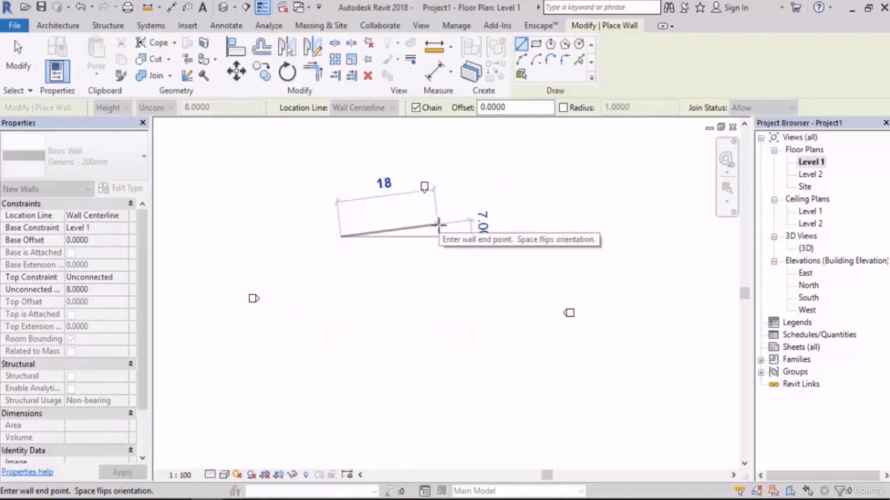
scroll(417, 240, up, 3)
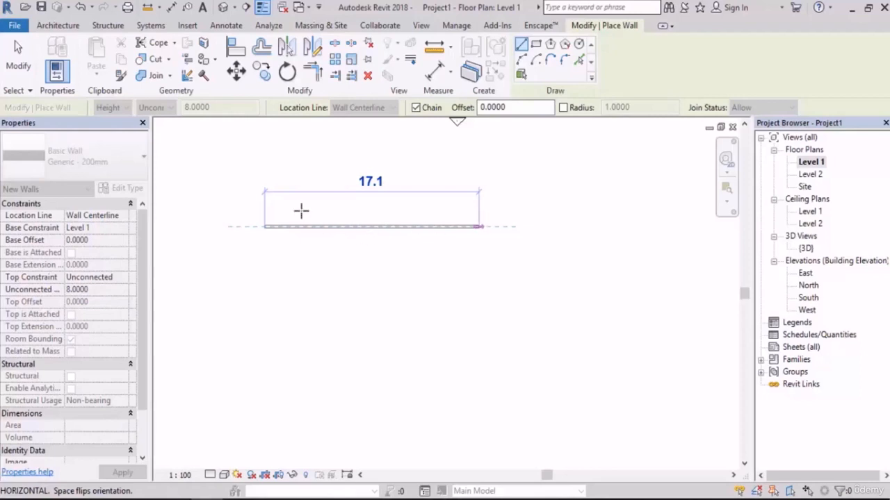
scroll(300, 211, up, 3)
middle_drag(332, 237, 409, 251)
scroll(356, 251, up, 1)
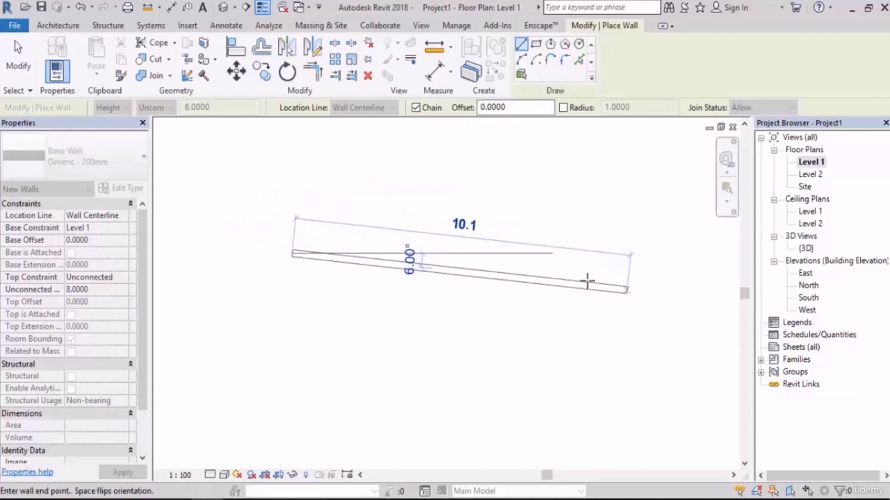
middle_drag(588, 280, 508, 257)
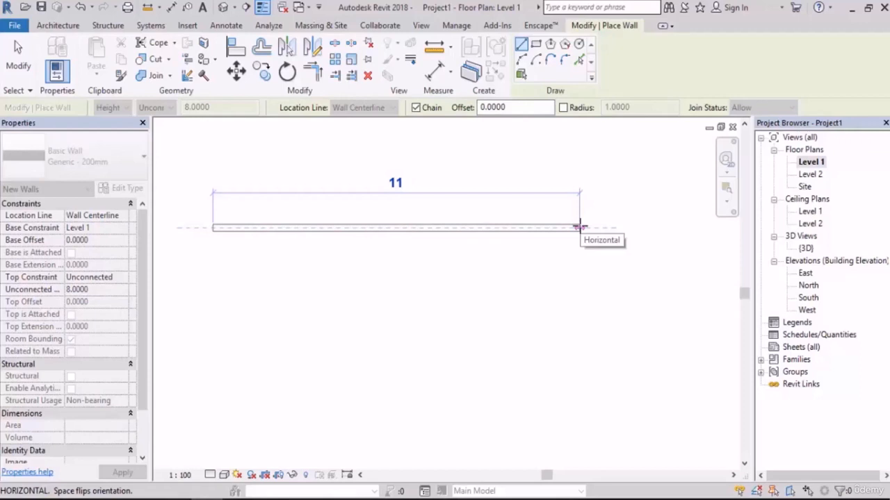
scroll(468, 260, down, 1)
middle_drag(426, 286, 410, 292)
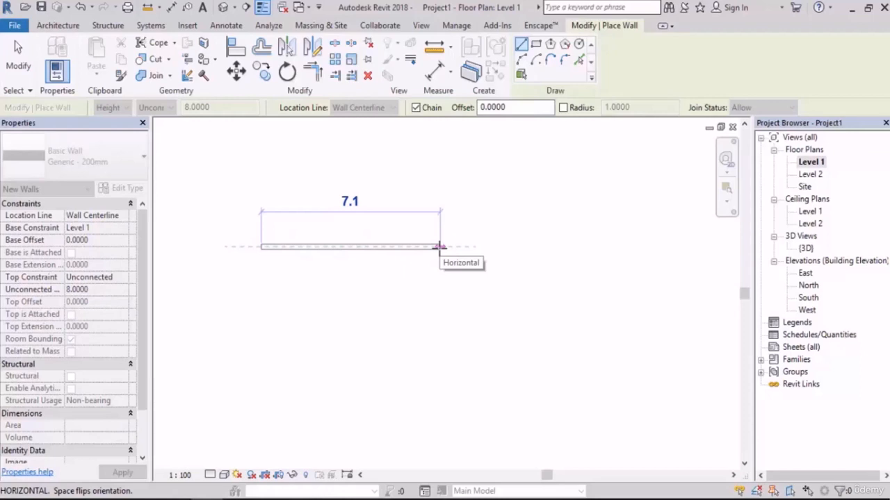
middle_drag(394, 260, 359, 265)
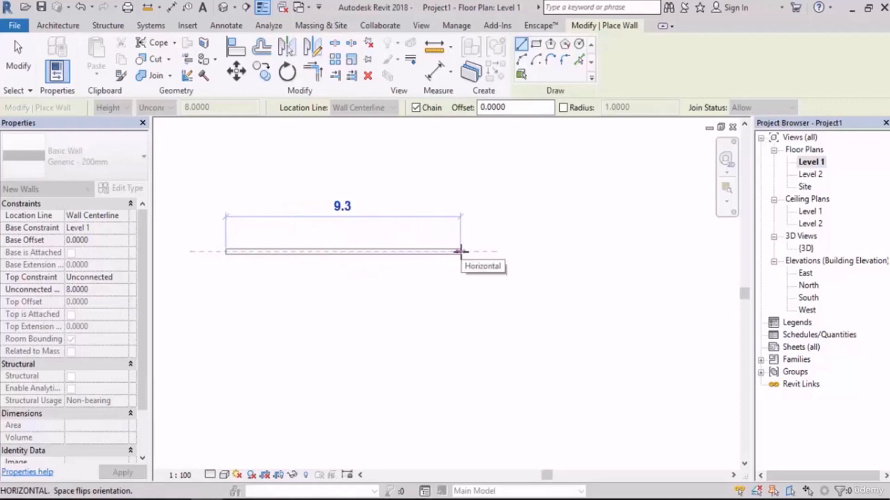
scroll(573, 252, down, 2)
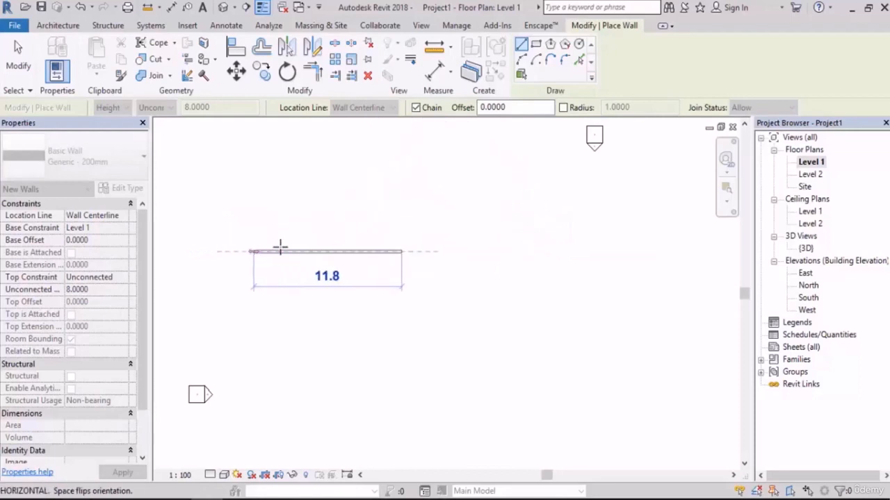
middle_drag(546, 249, 453, 249)
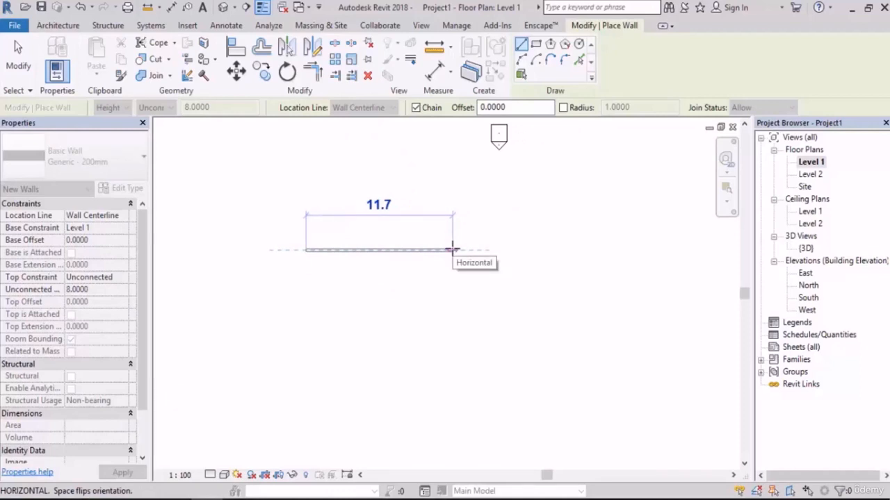
text(10)
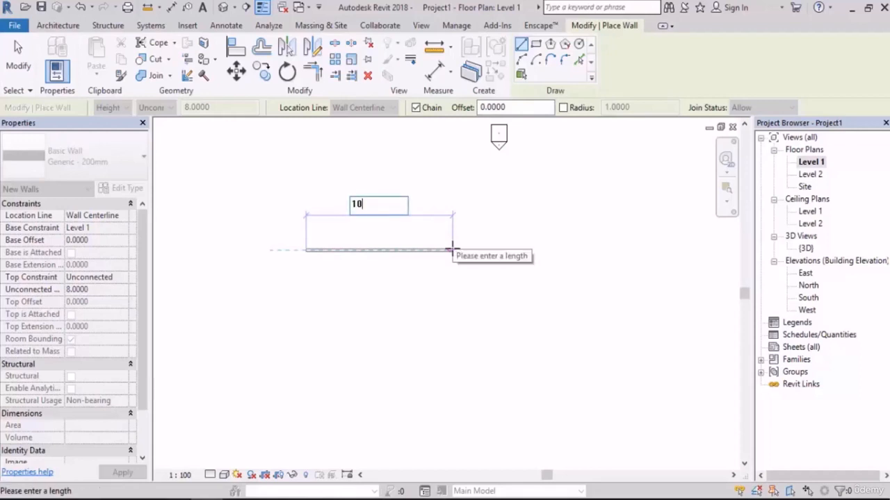
key(Return)
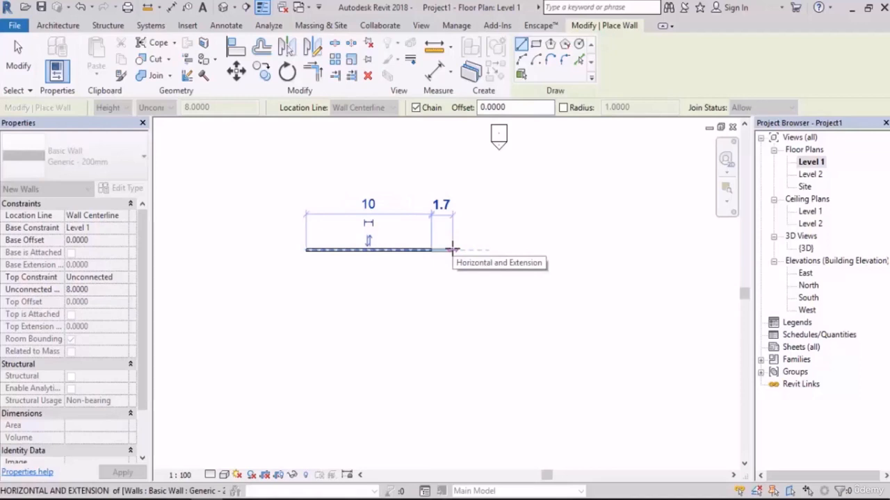
- Continue the wall chain with a vertical wall going down 6 and a horizontal wall going right 6
text(6)
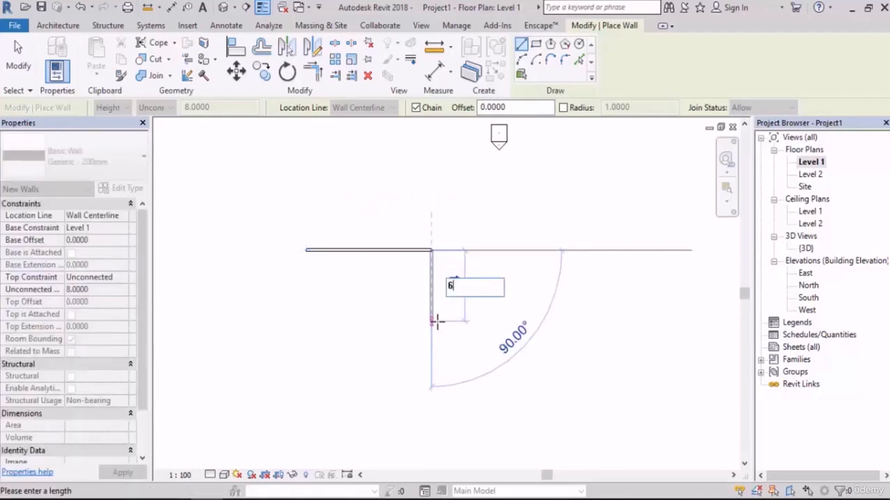
key(Return)
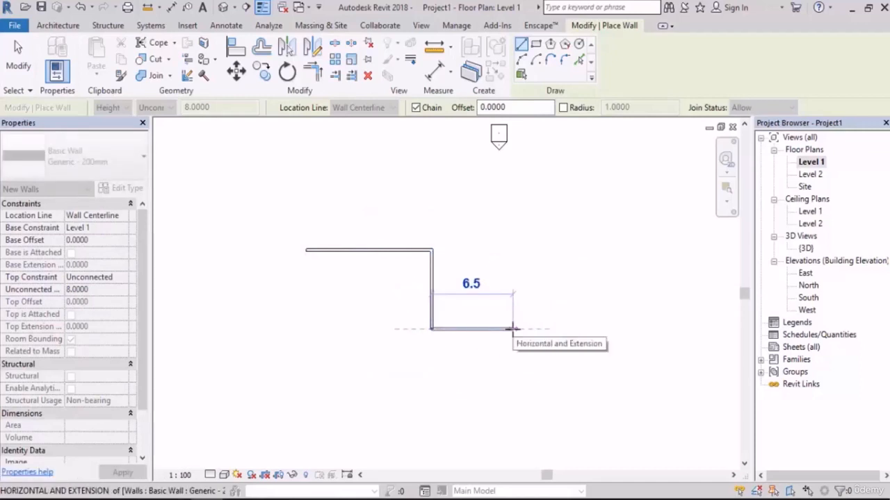
text(6)
key(Return)
- Add a diagonal wall of length 12 running down to the right at 45° from the end of the chain
middle_drag(566, 346, 485, 288)
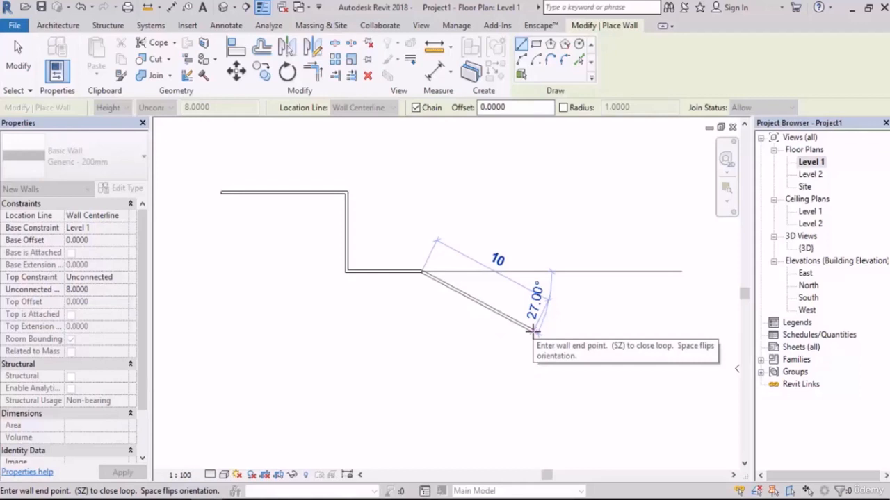
scroll(479, 260, up, 4)
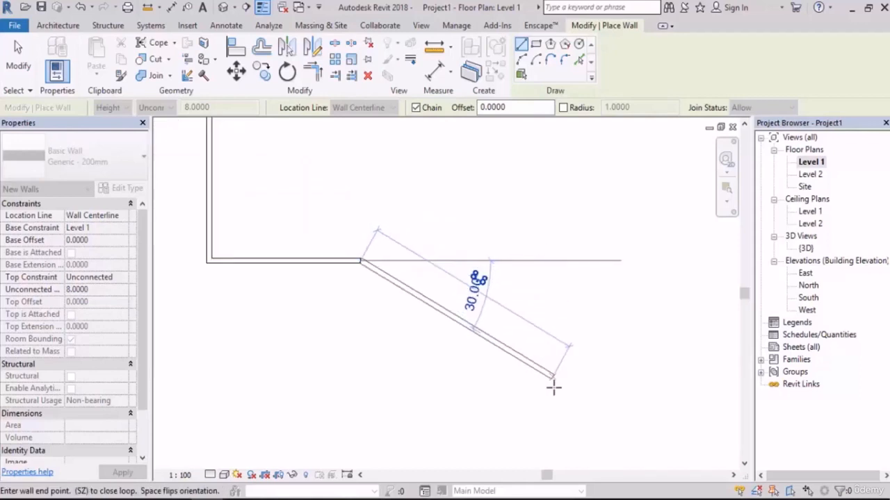
middle_drag(510, 381, 491, 307)
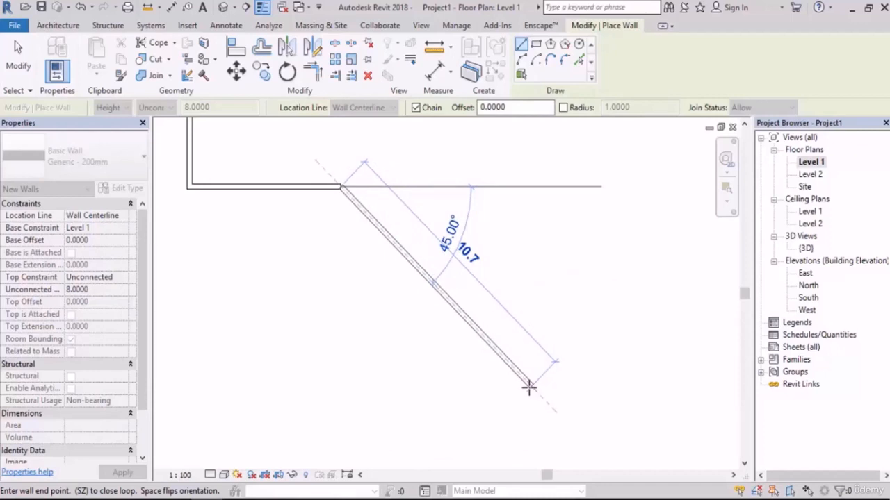
text(12)
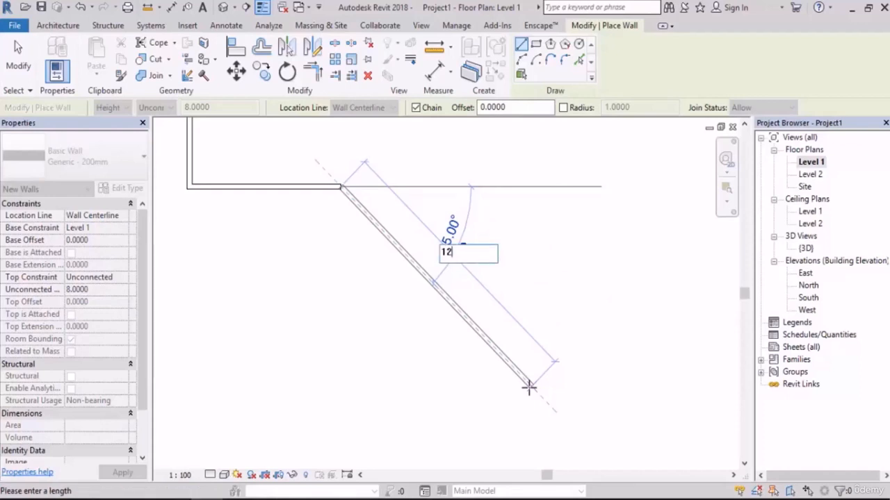
key(Return)
- Add a horizontal wall rightward from the diagonal's lower end, followed by a sloping wall of length 6 at 27° downward
scroll(305, 250, down, 1)
scroll(393, 299, down, 2)
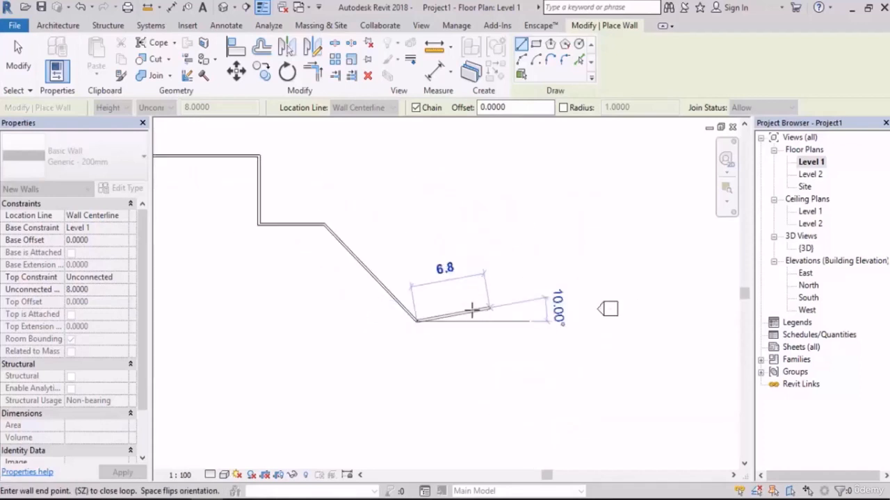
middle_drag(475, 310, 362, 316)
click(410, 324)
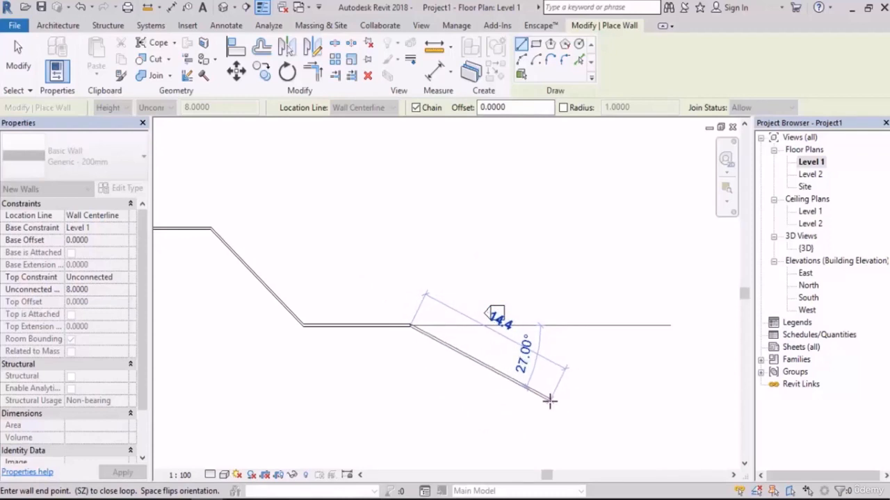
text(6)
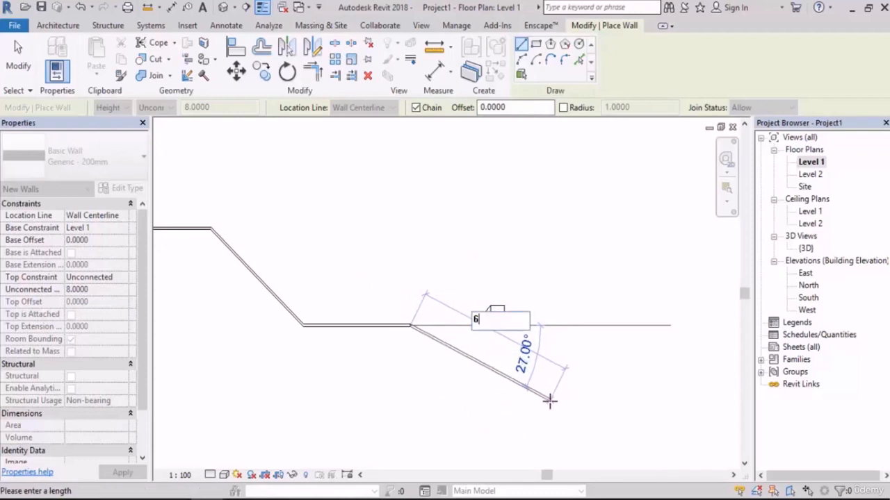
key(Return)
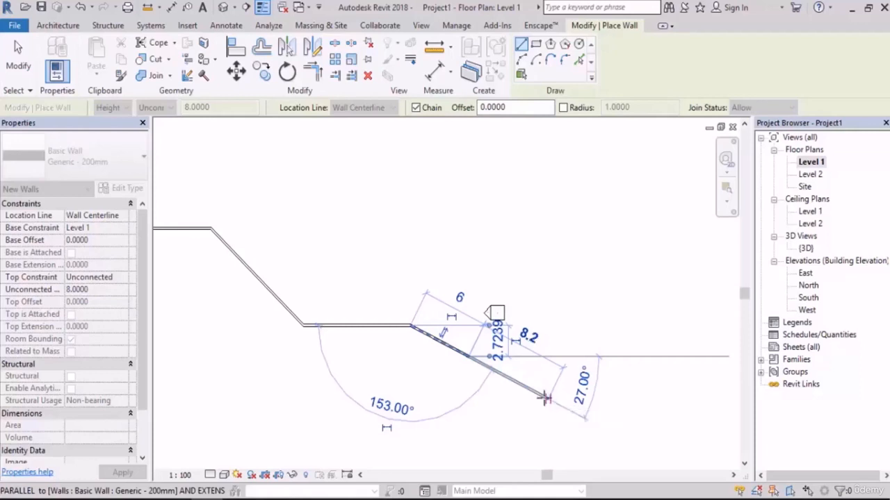
- Add a vertical wall of length 10 going straight down from the end of the sloping wall
scroll(494, 299, down, 2)
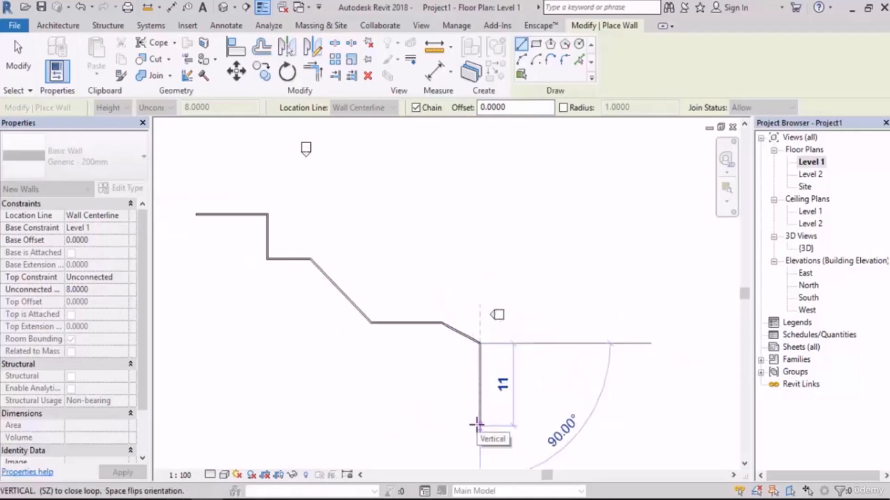
text(10)
key(Return)
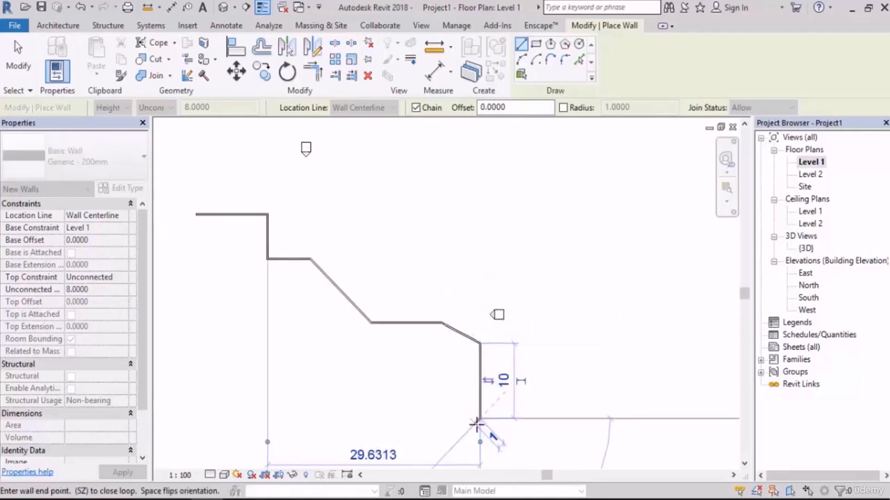
- Close the wall outline with a bottom horizontal wall about 39.63 long running left and a vertical wall up to the chain's start
scroll(500, 368, down, 2)
scroll(475, 393, up, 2)
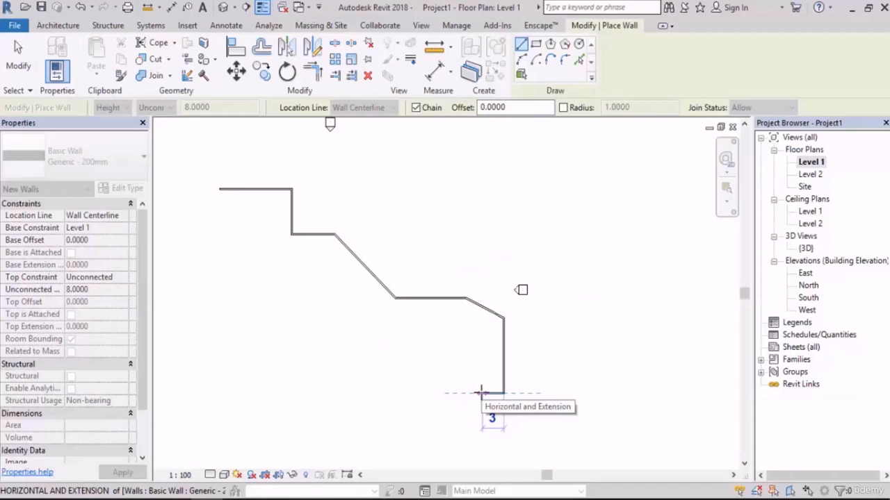
scroll(481, 390, up, 2)
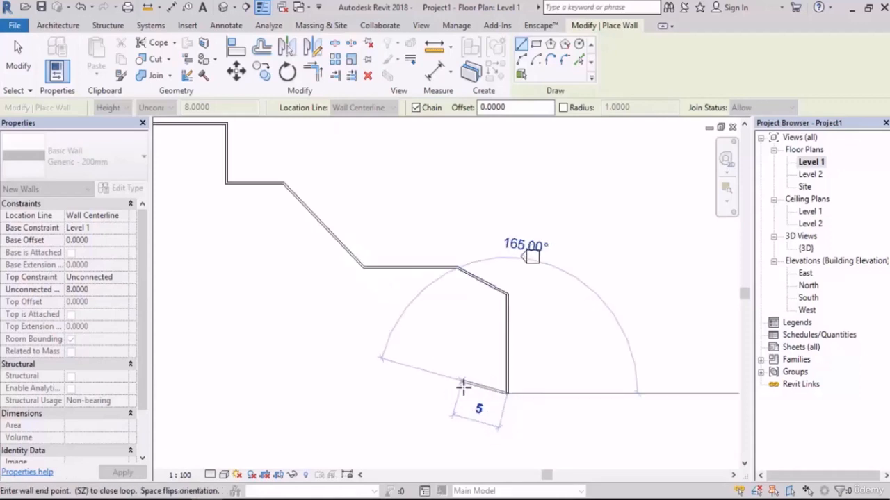
scroll(472, 396, up, 1)
middle_drag(287, 399, 440, 401)
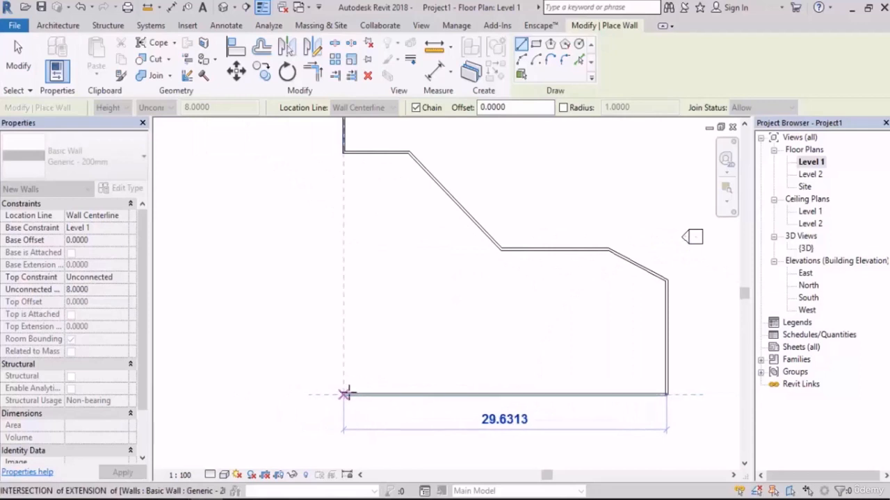
middle_drag(582, 371, 529, 376)
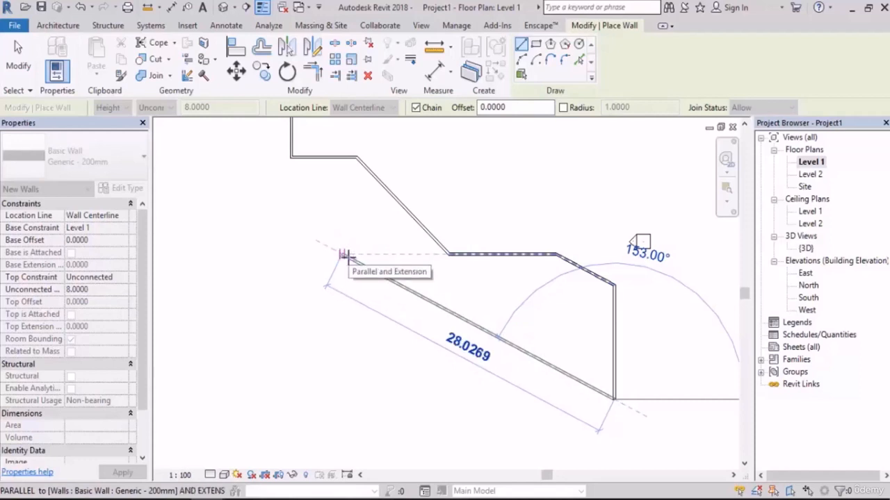
scroll(484, 344, down, 3)
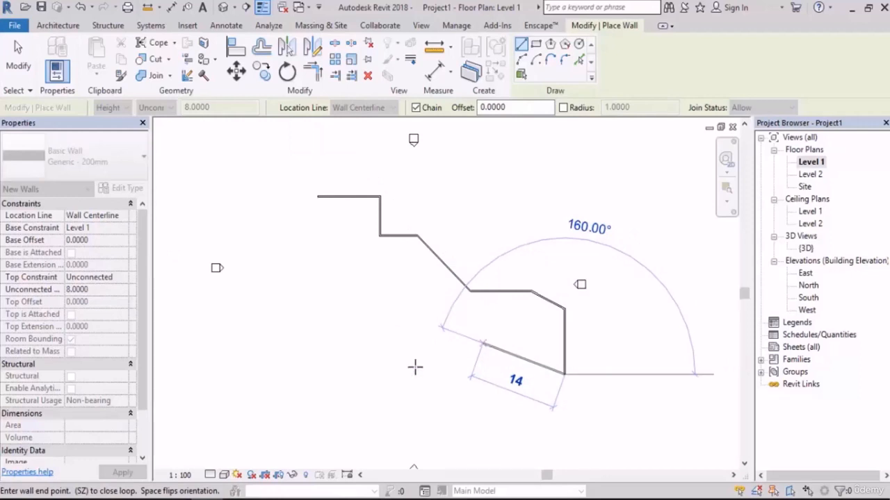
scroll(588, 363, up, 2)
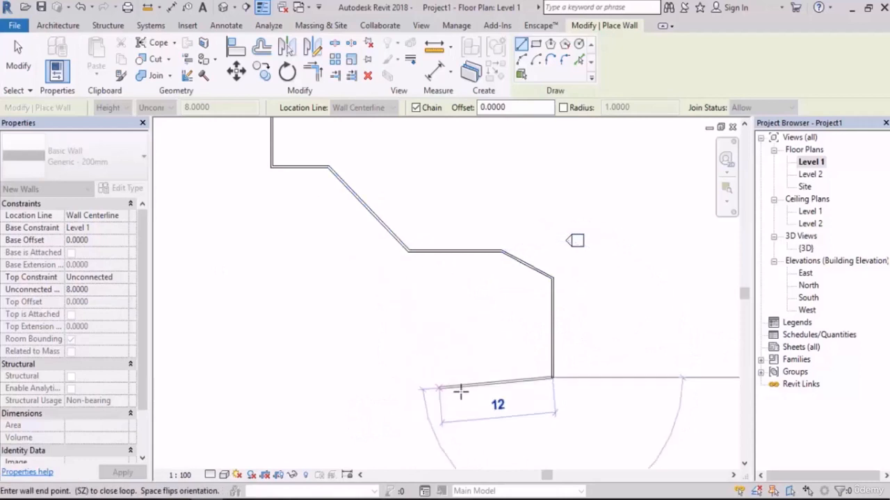
scroll(459, 384, down, 1)
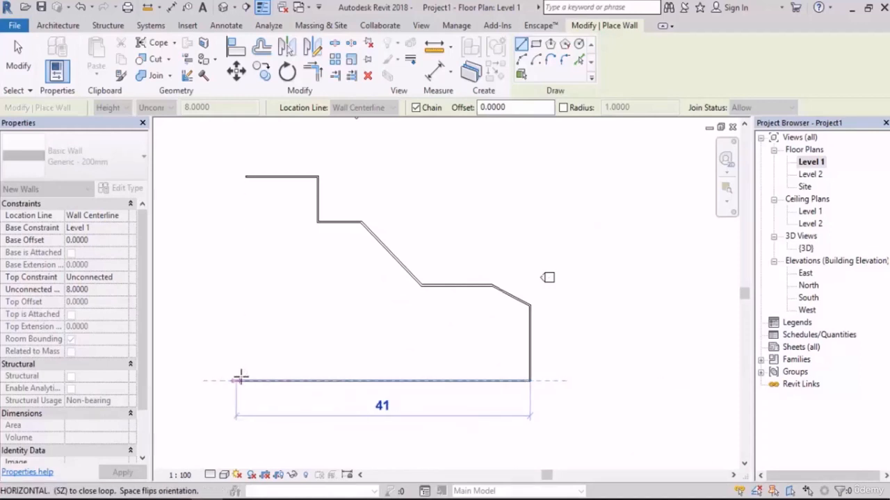
click(247, 380)
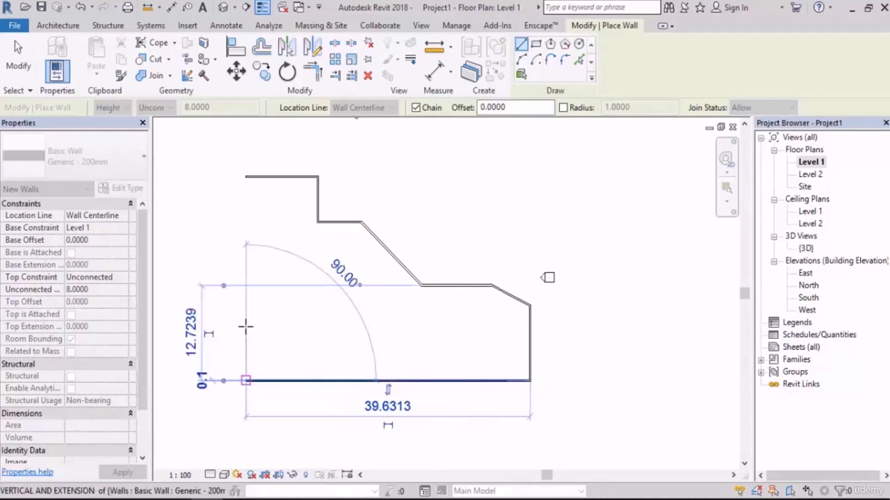
click(246, 177)
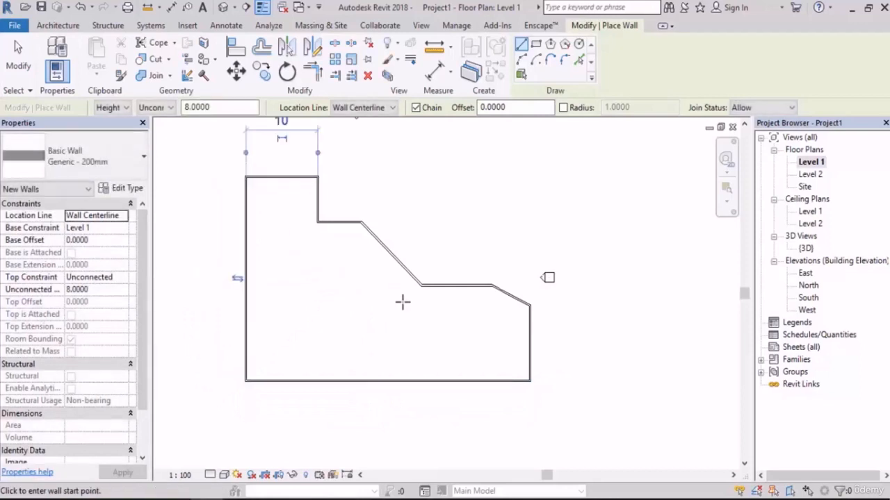
- Add a diagonal interior wall from the midpoint of the top 10-long wall to the midpoint of the adjoining vertical wall
middle_drag(370, 295, 400, 331)
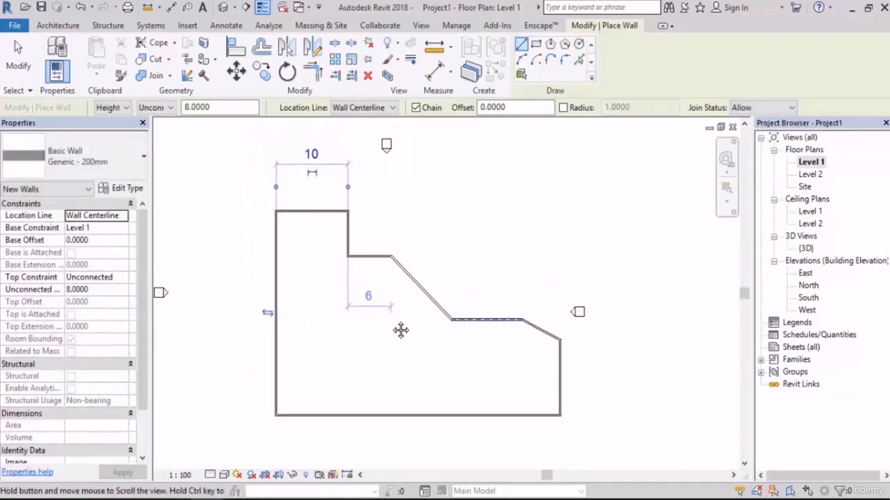
scroll(334, 245, up, 1)
scroll(333, 245, up, 1)
middle_drag(335, 245, 380, 290)
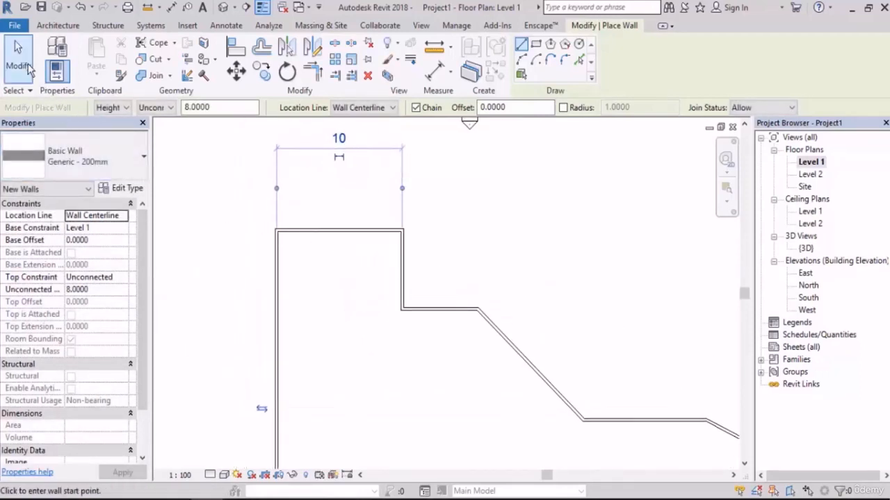
middle_drag(321, 184, 335, 158)
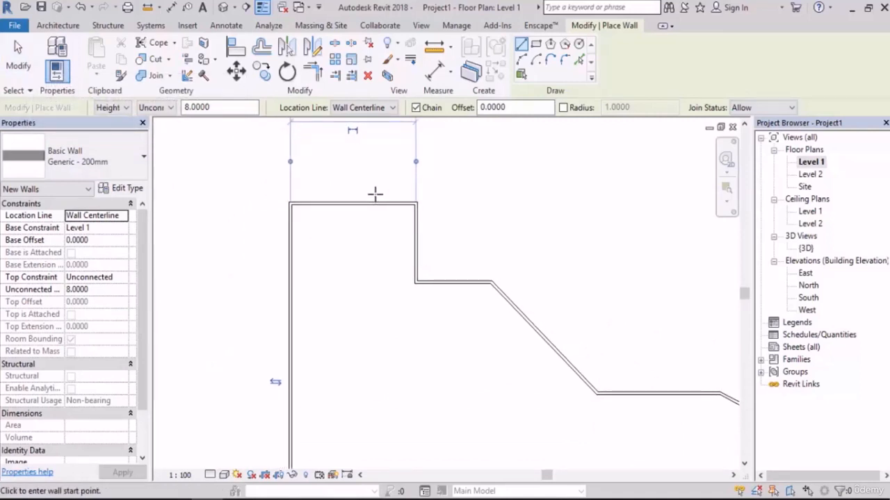
scroll(373, 248, up, 2)
middle_drag(376, 204, 361, 231)
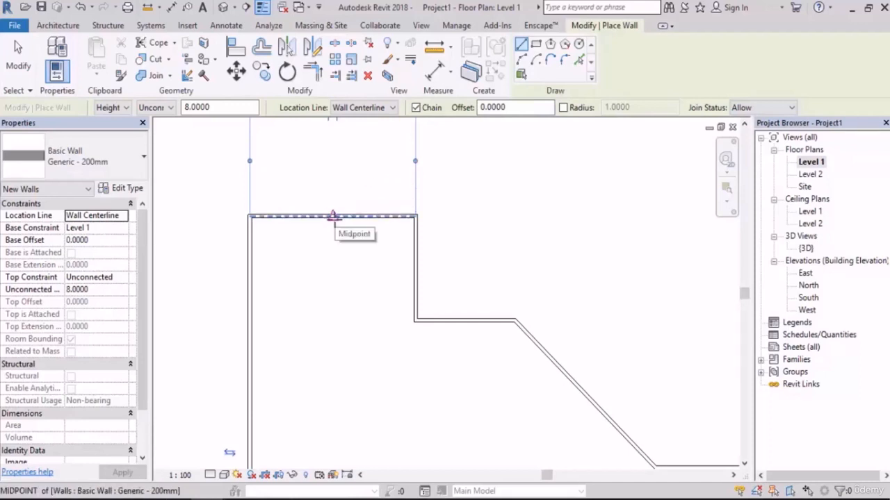
click(334, 218)
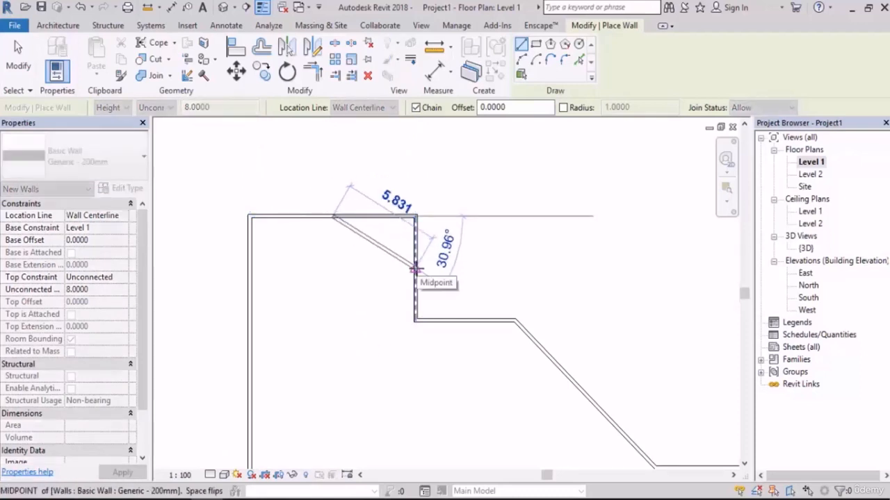
click(415, 269)
key(Escape)
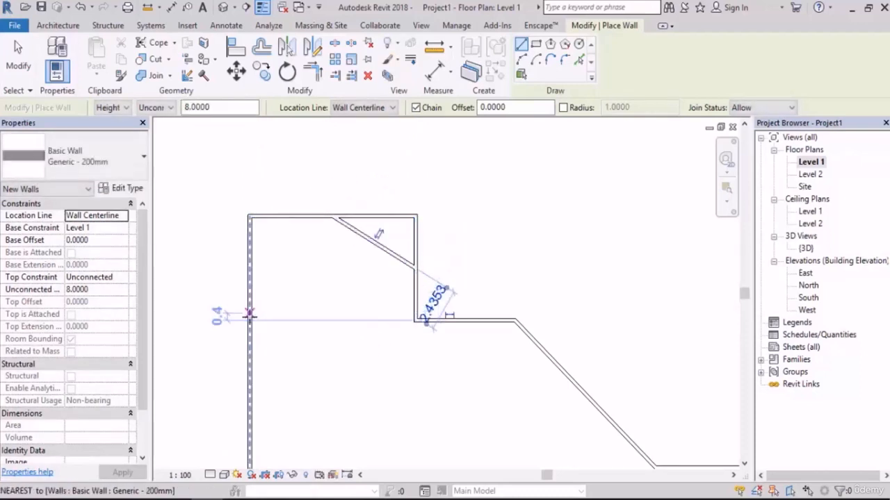
- Add a short horizontal interior wall from the left outer wall, level with the notch, and continue it perpendicular to the small diagonal wall
click(310, 320)
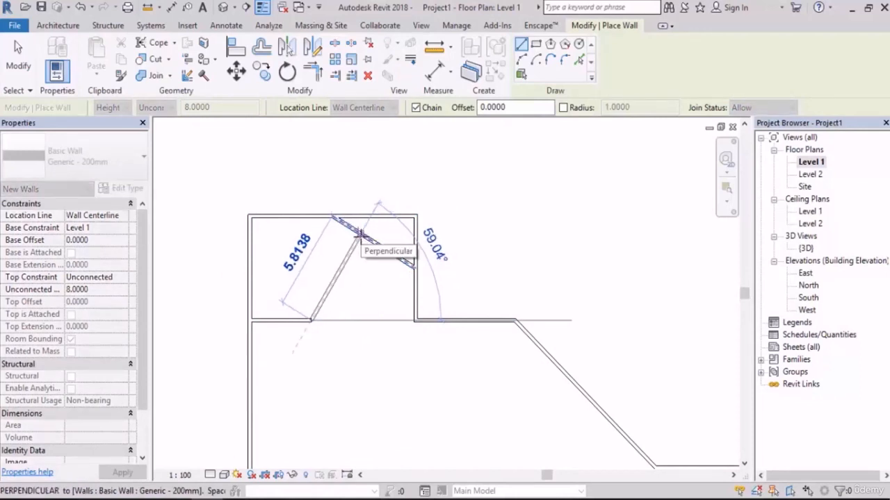
click(360, 233)
key(Escape)
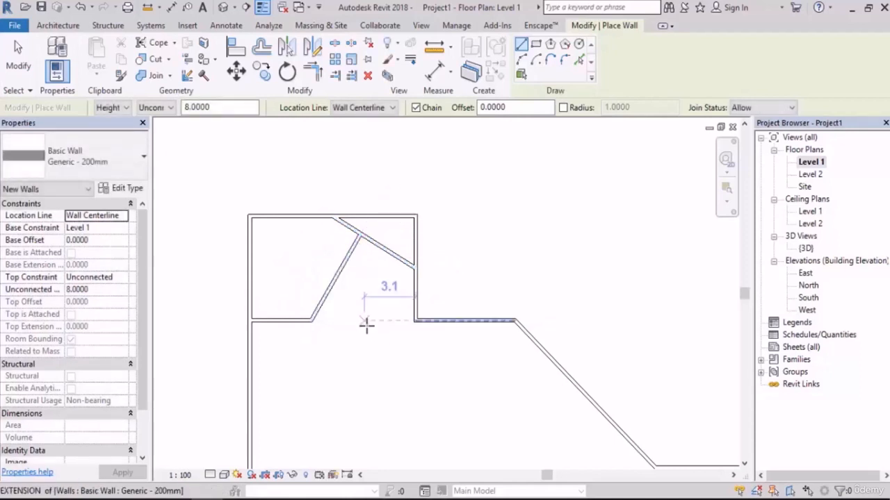
- Add a second interior wall about 13.6 long from the left outer wall, continuing up at an angle to the long 45° diagonal wall
middle_drag(401, 361, 399, 336)
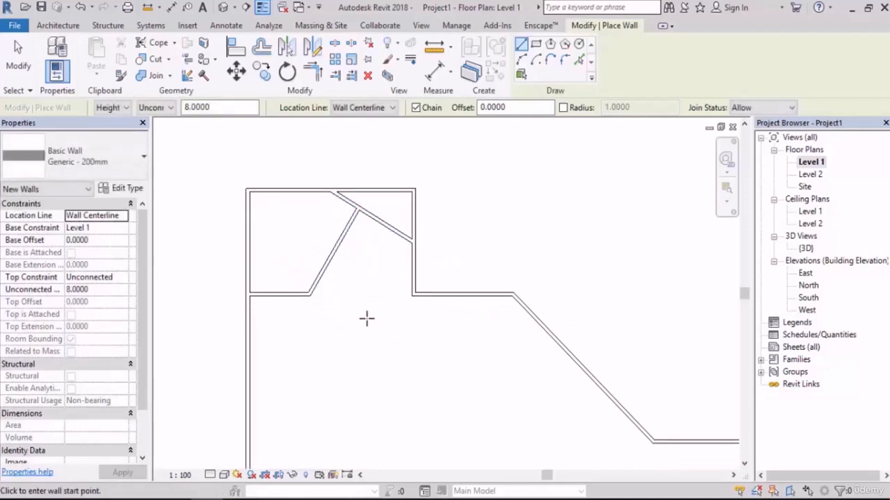
middle_drag(347, 398, 345, 333)
click(246, 338)
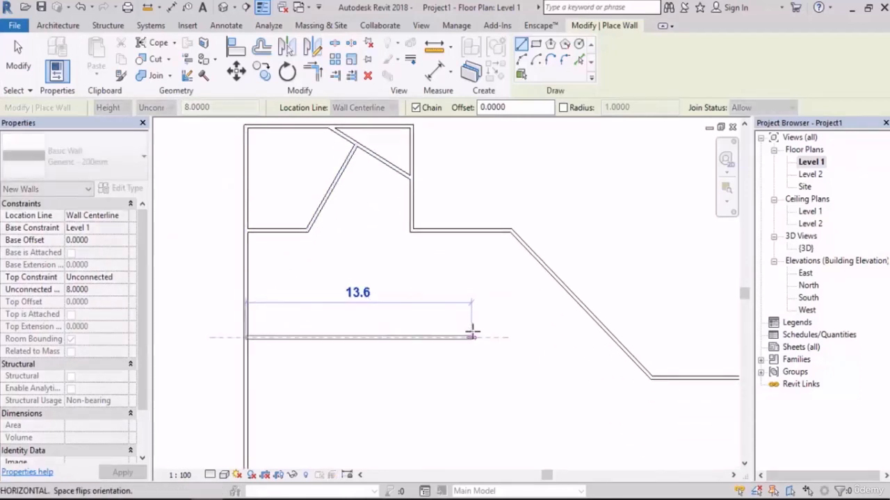
click(472, 337)
click(543, 269)
key(Escape)
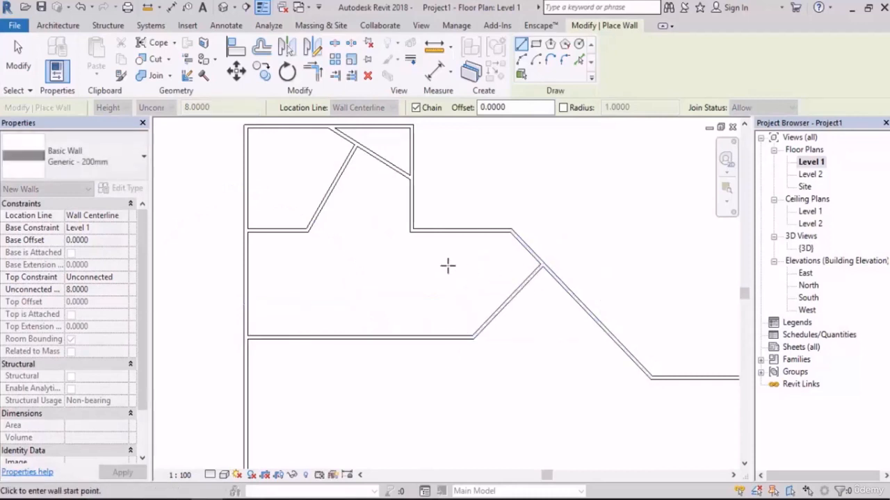
- Draw a vertical interior wall about 21.21 long from the notch's 6-long horizontal wall down to the bottom wall
scroll(340, 220, down, 2)
middle_drag(343, 383, 341, 332)
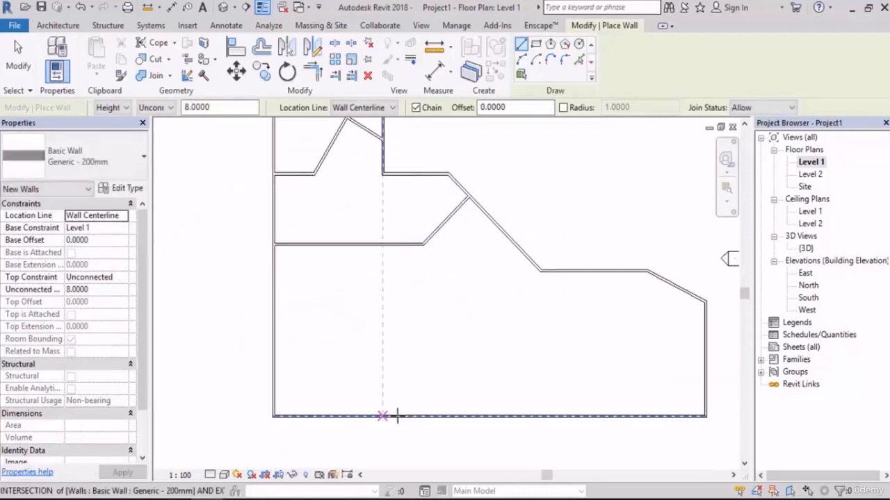
click(399, 174)
click(401, 406)
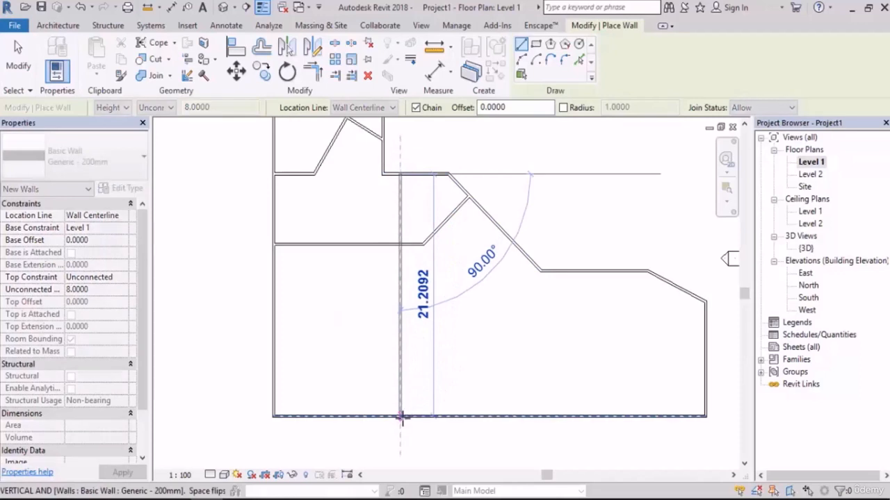
scroll(401, 245, up, 2)
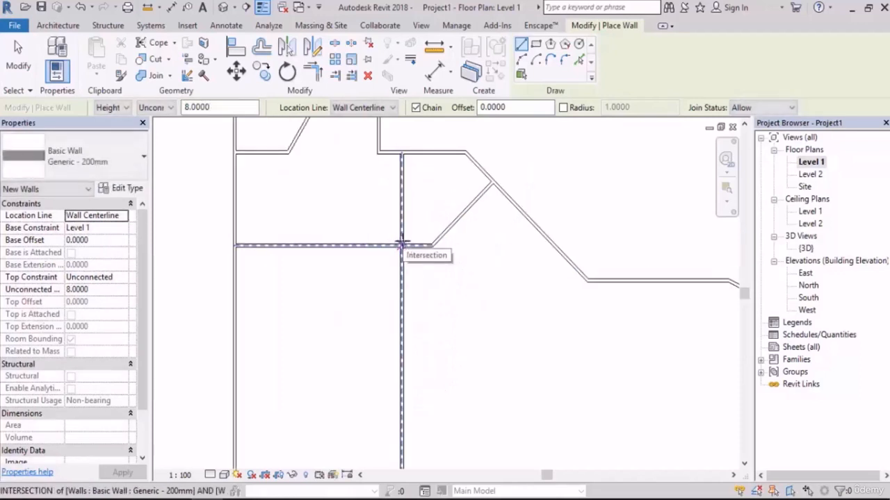
click(401, 245)
key(Escape)
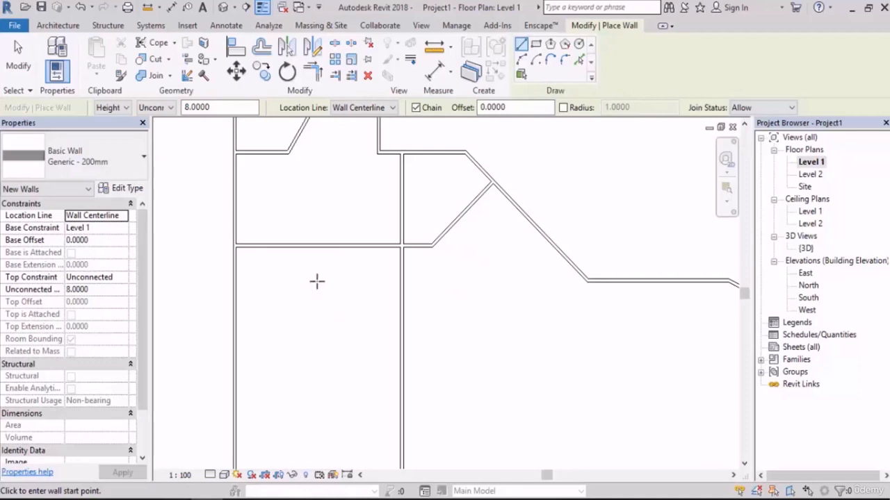
- Examine the snap points along the left outer wall and where the small diagonal meets the top wall, and end wall placement
scroll(316, 280, up, 4)
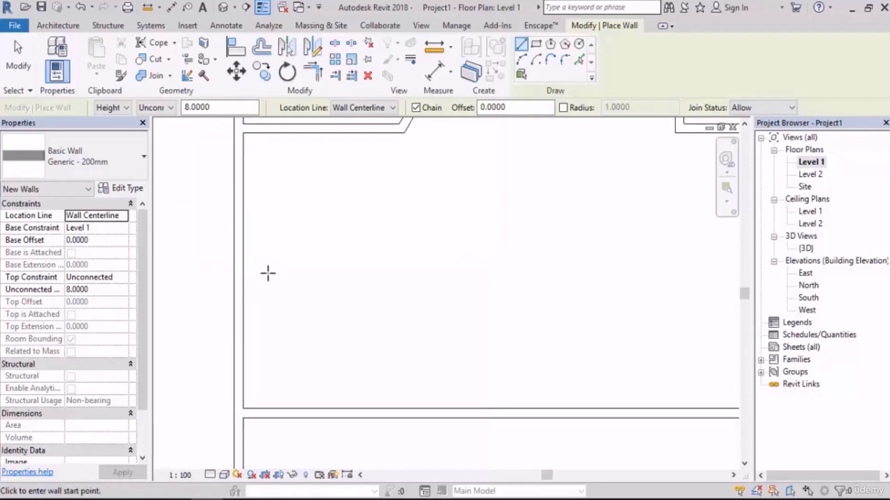
scroll(278, 285, down, 2)
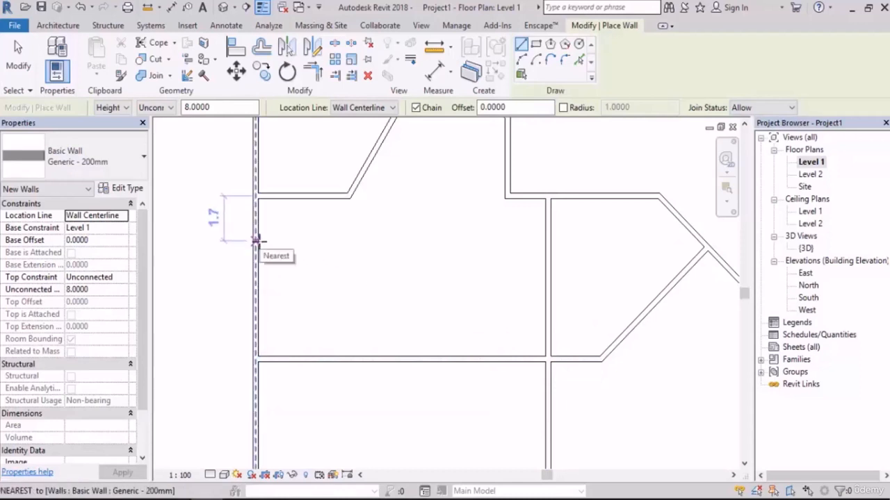
scroll(256, 242, up, 5)
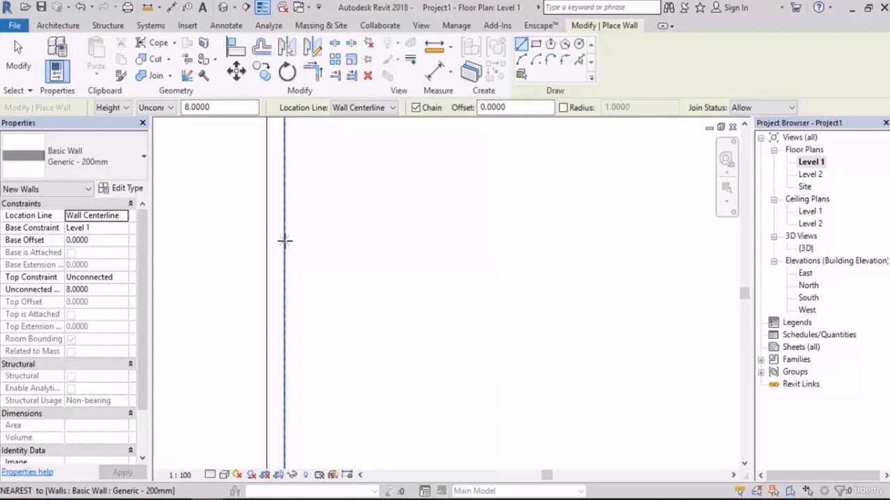
scroll(347, 313, down, 5)
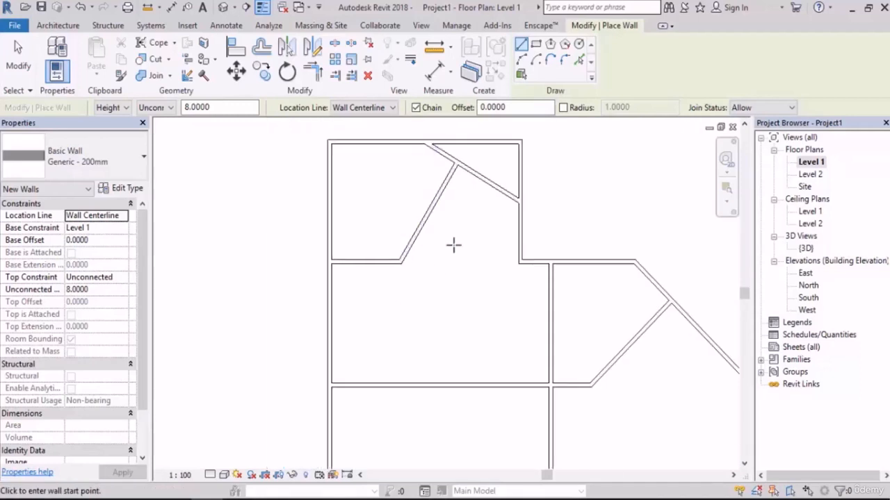
scroll(475, 156, up, 2)
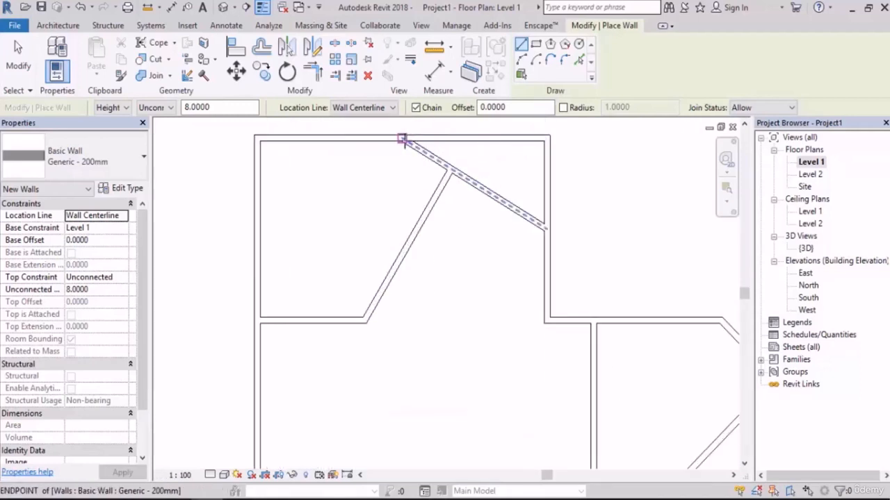
scroll(402, 139, up, 2)
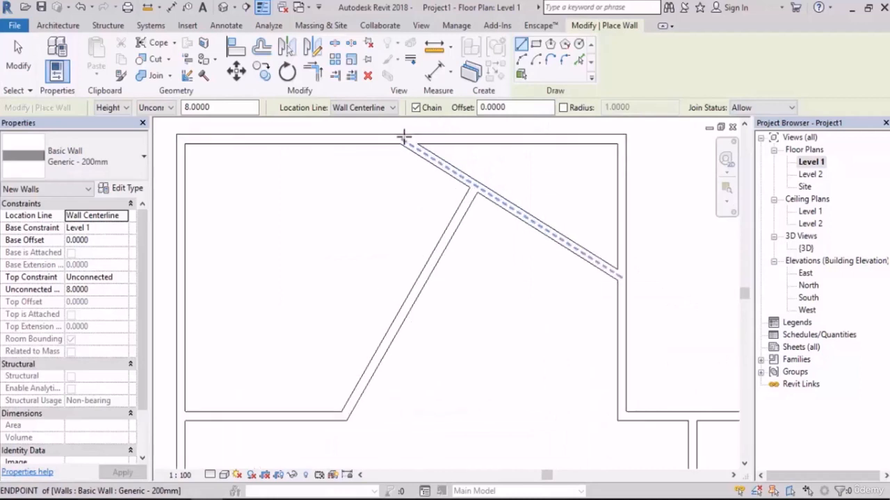
scroll(403, 139, down, 1)
scroll(403, 139, up, 1)
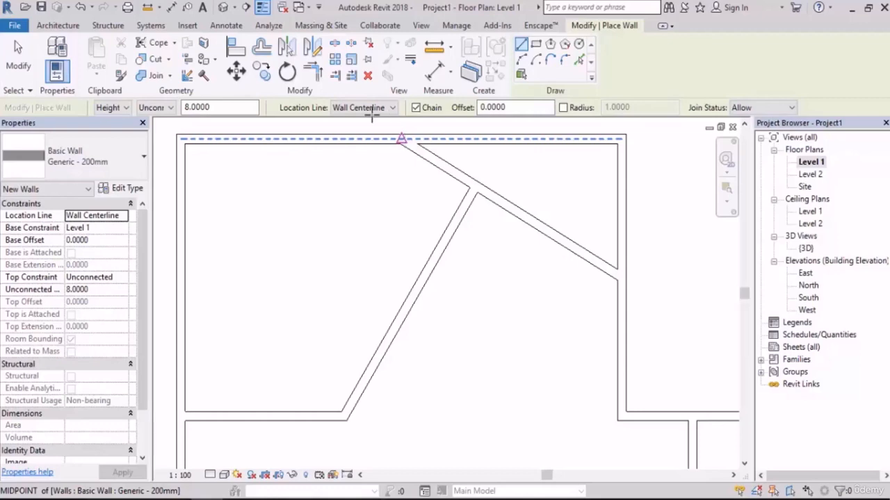
scroll(355, 177, down, 5)
middle_drag(357, 264, 357, 269)
key(Escape)
key(Escape)
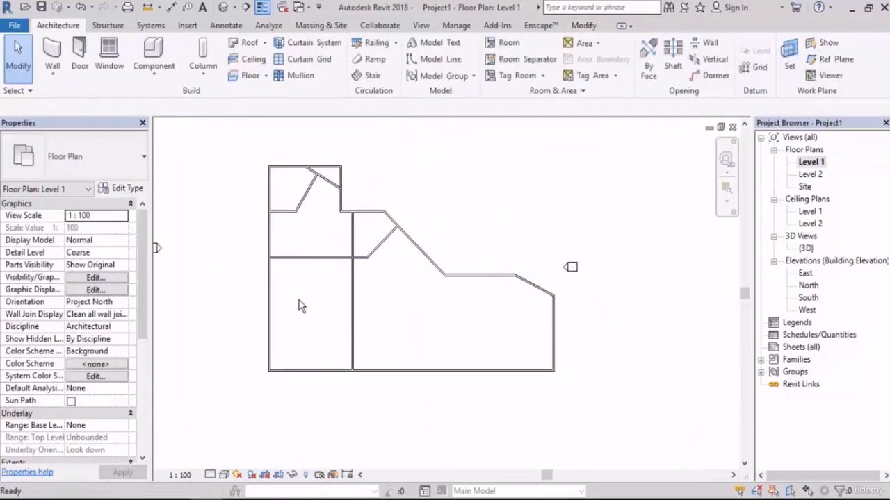
- Delete the left outer wall, the bottom horizontal wall and the long vertical interior wall
scroll(301, 300, up, 2)
drag(313, 288, 212, 347)
scroll(304, 361, down, 2)
middle_drag(363, 301, 374, 321)
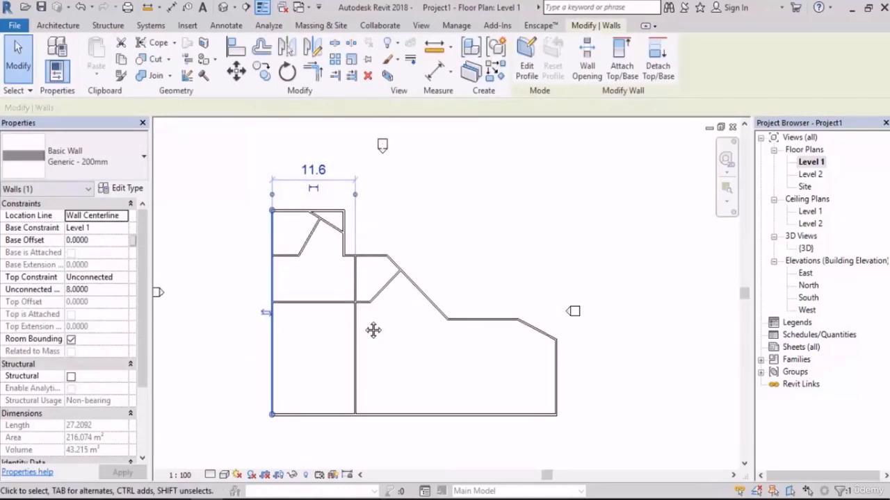
key(Delete)
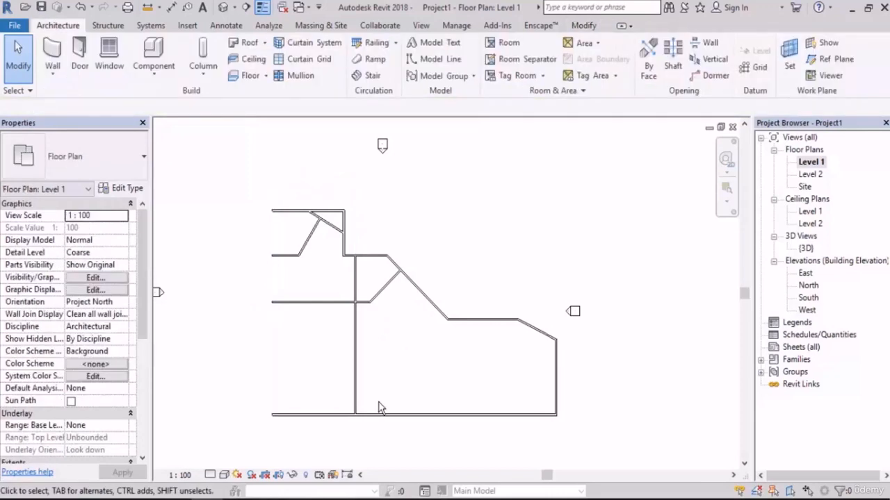
drag(379, 388, 332, 432)
key(Delete)
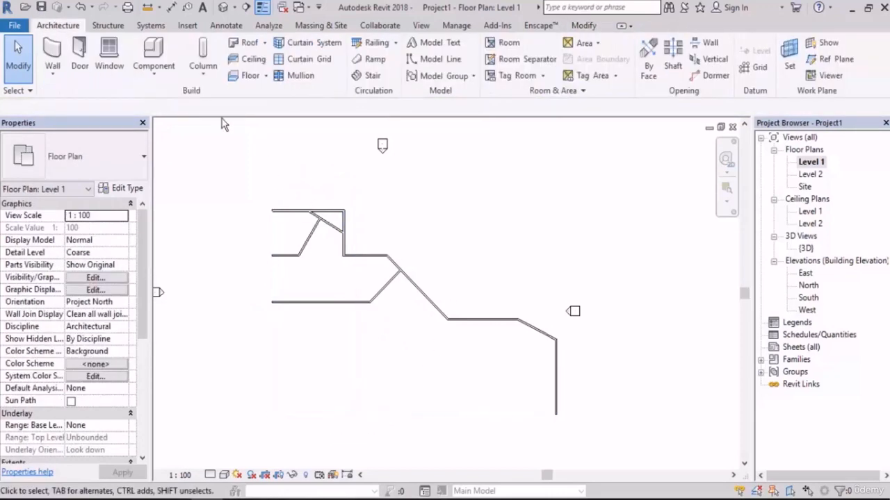
- Redraw the bottom wall and the left outer wall, about 27.21 long, to close the building outline
click(52, 53)
click(556, 416)
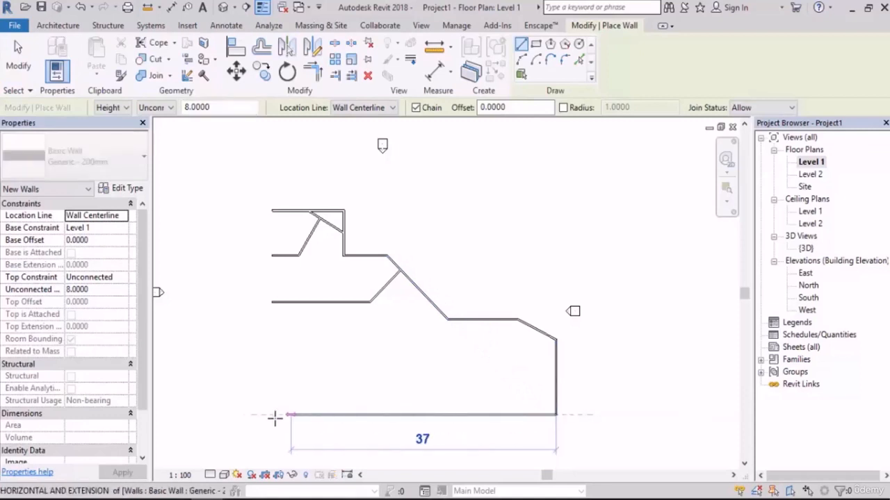
click(271, 414)
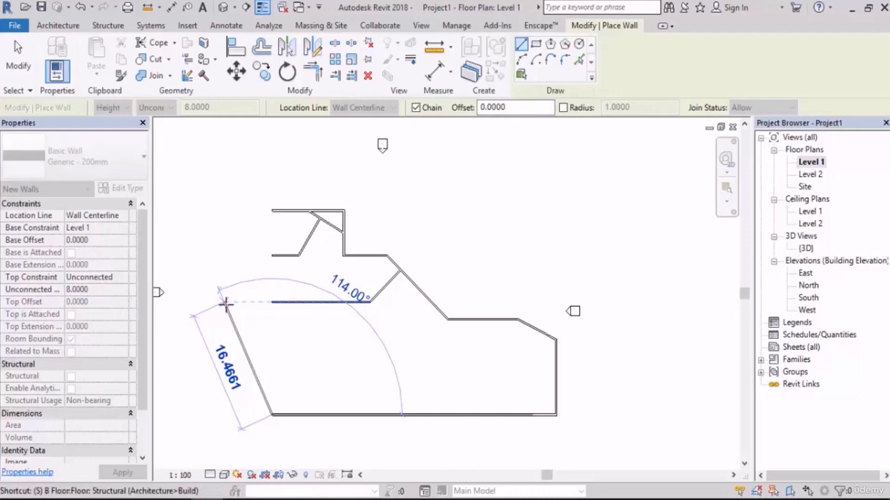
click(271, 210)
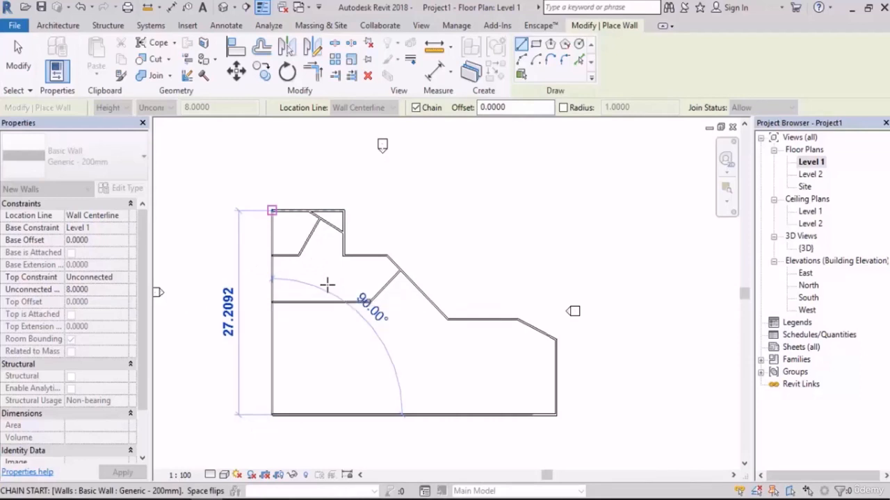
- Start a separate wall chain at the building's upper right with a 13-long horizontal wall, a short diagonal and a vertical wall down
scroll(437, 276, down, 1)
middle_drag(586, 248, 439, 278)
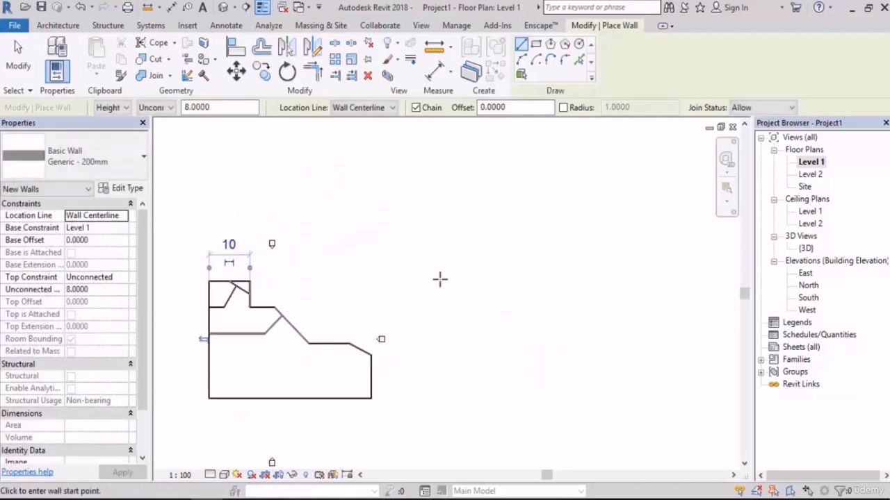
scroll(439, 278, up, 2)
click(340, 181)
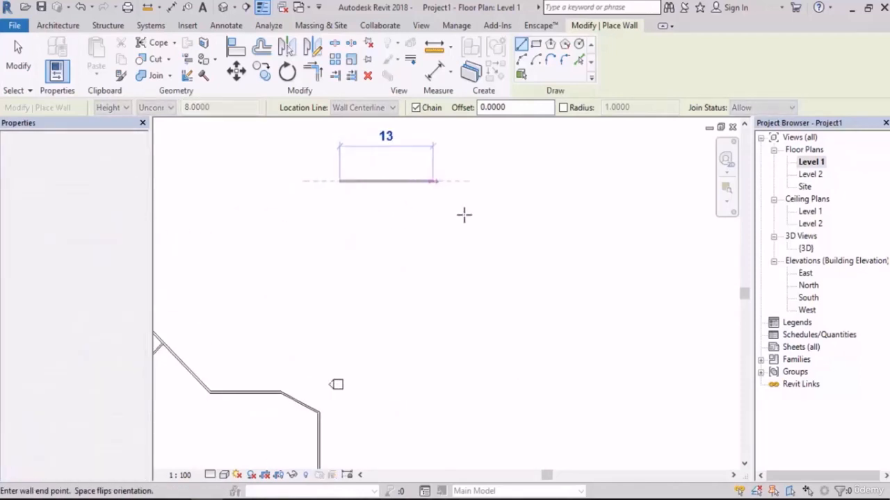
click(433, 181)
click(467, 217)
click(417, 309)
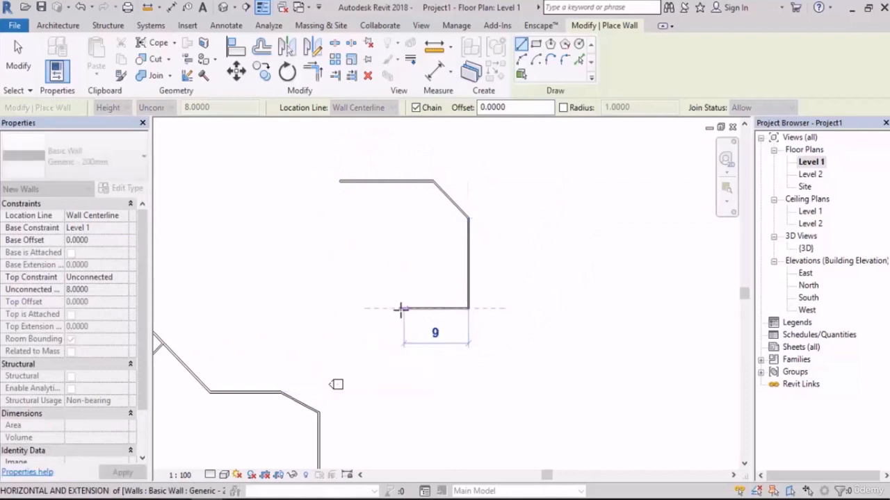
- Continue the chain with a 9-long bottom wall, a short vertical and a 15-long horizontal wall, close it at its start, and end wall placement
click(402, 308)
click(401, 263)
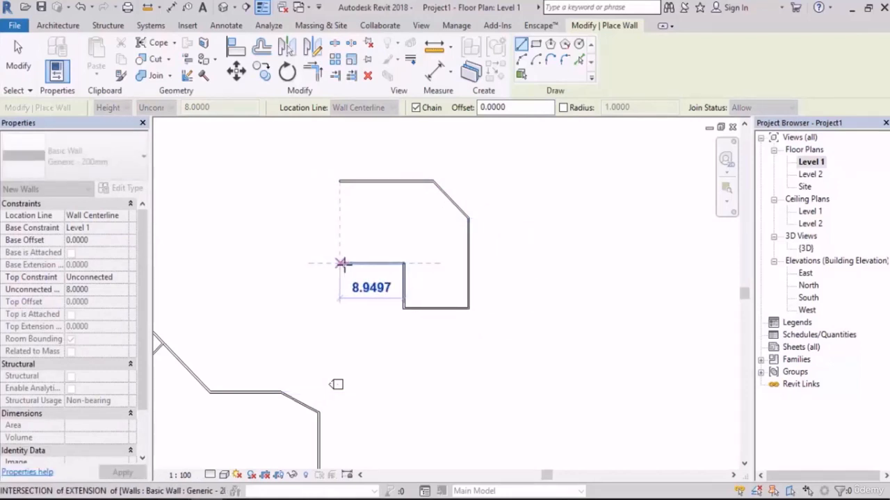
text(15)
key(Return)
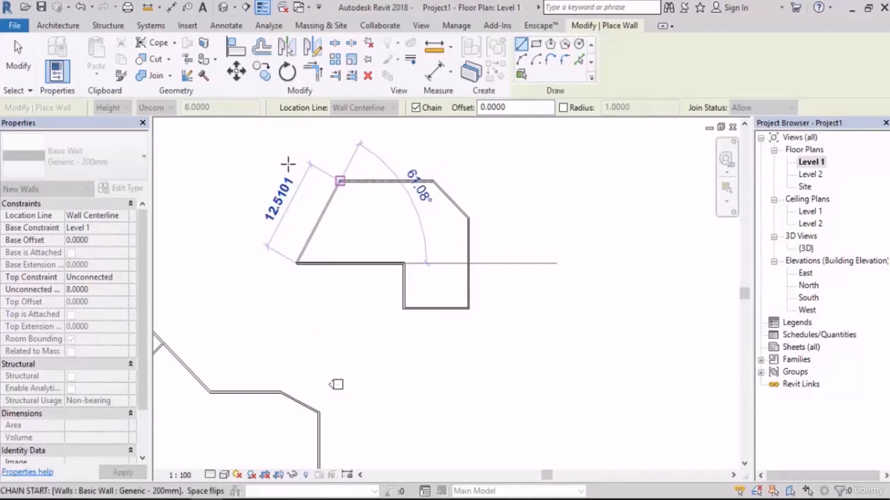
key(Escape)
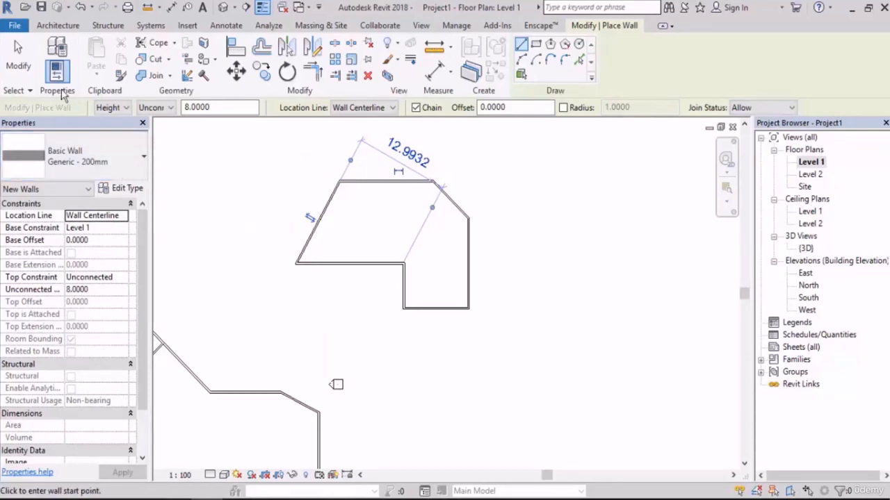
middle_drag(385, 278, 527, 249)
scroll(496, 224, down, 2)
middle_drag(358, 223, 357, 230)
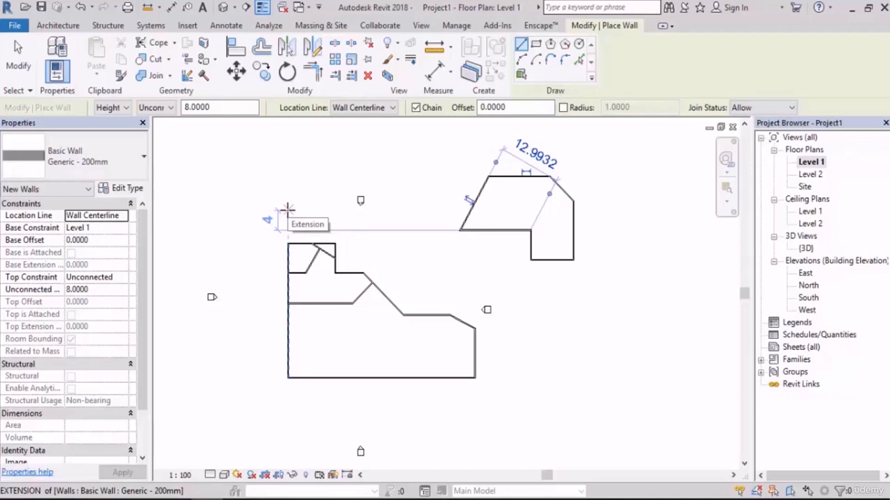
key(Escape)
key(Escape)
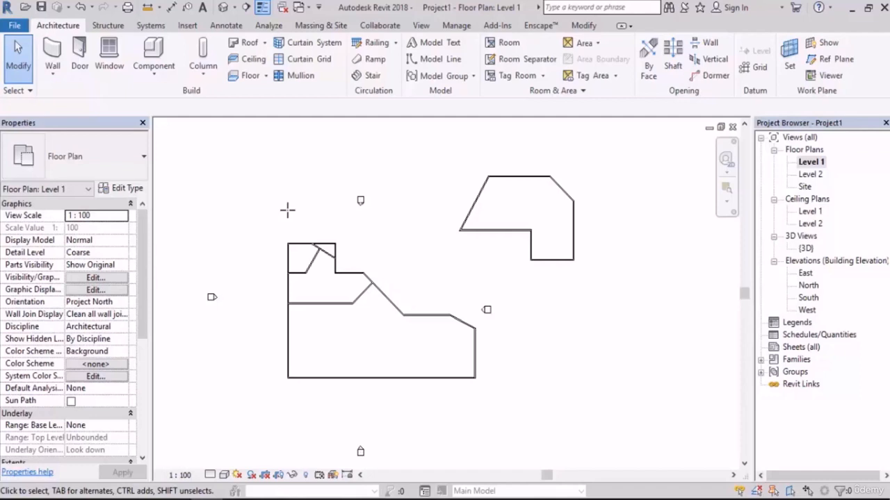
- Select only the first building's top wall by fully enclosing it in a selection window, and clear the selection
scroll(288, 254, up, 5)
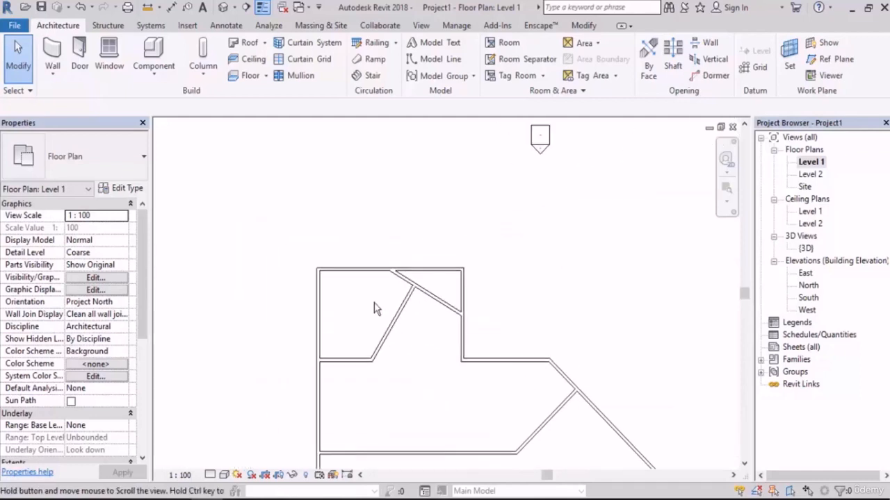
middle_drag(421, 312, 393, 304)
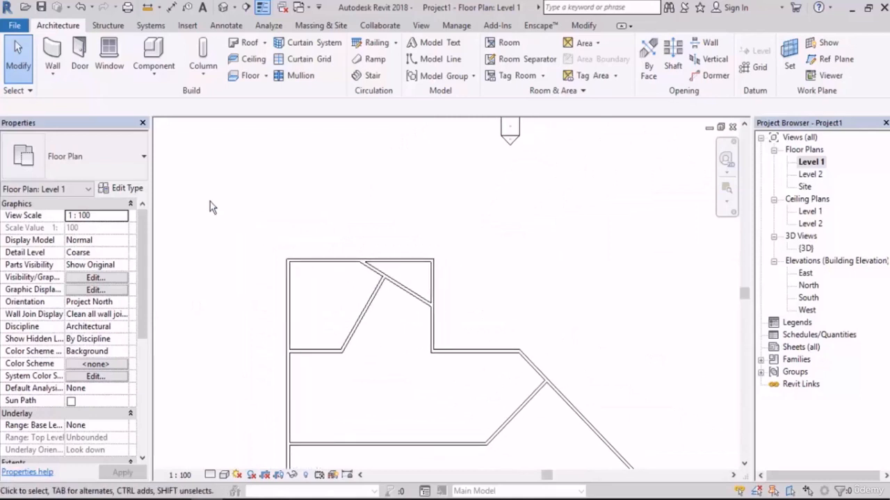
drag(202, 180, 410, 316)
drag(203, 182, 458, 295)
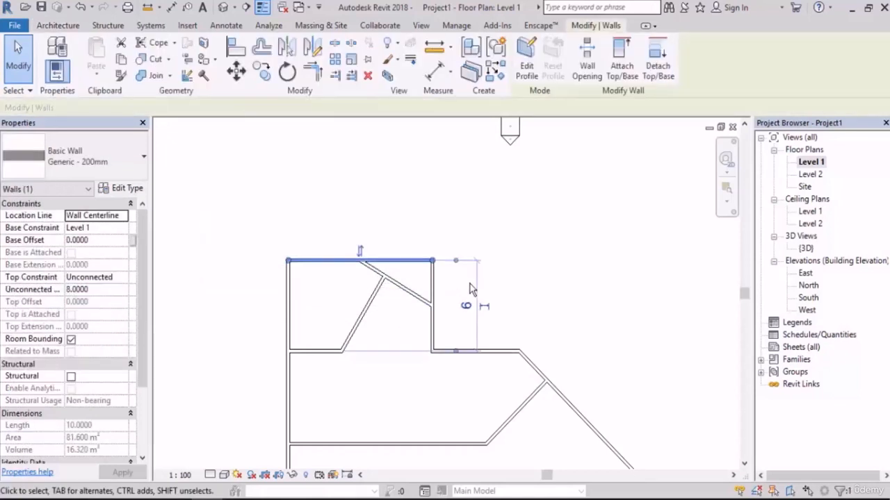
click(400, 214)
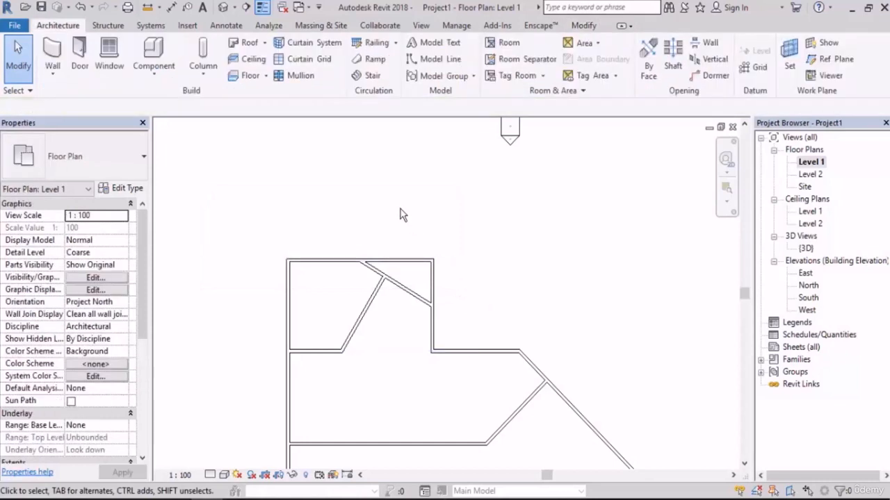
- Select the walls in the upper part of the first building with a crossing window, and clear the selection
drag(585, 172, 271, 337)
drag(253, 376, 253, 370)
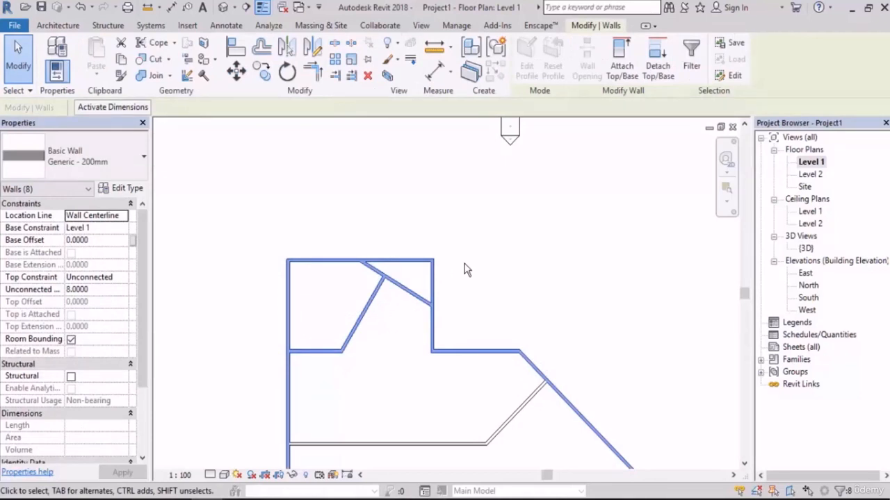
key(Escape)
- Select the top wall, the interior diagonals and the notch's vertical wall one at a time, and clear the selection
scroll(334, 270, up, 2)
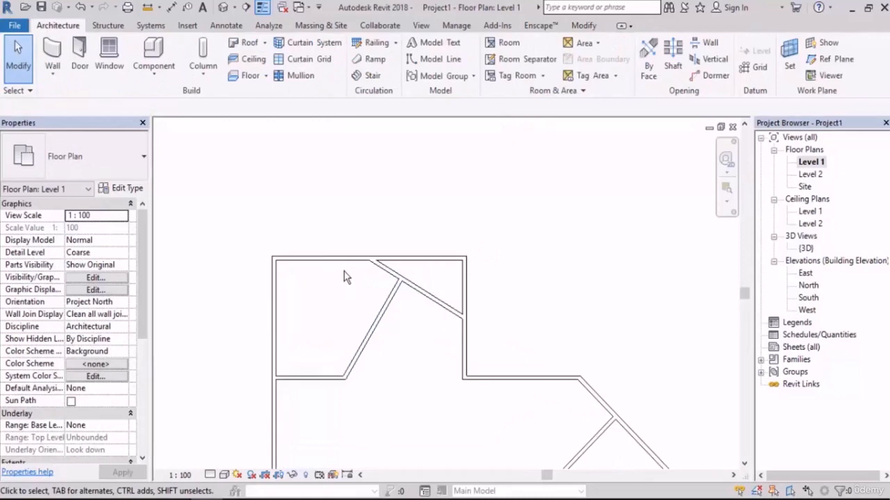
click(345, 261)
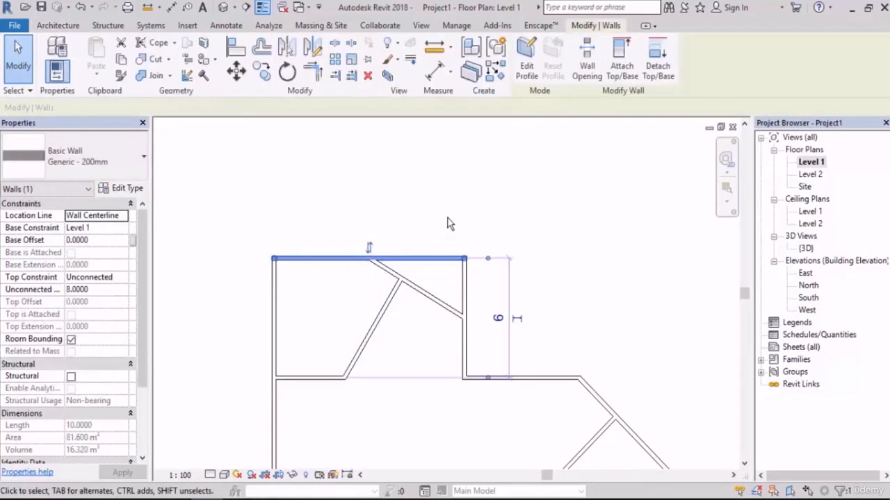
click(445, 224)
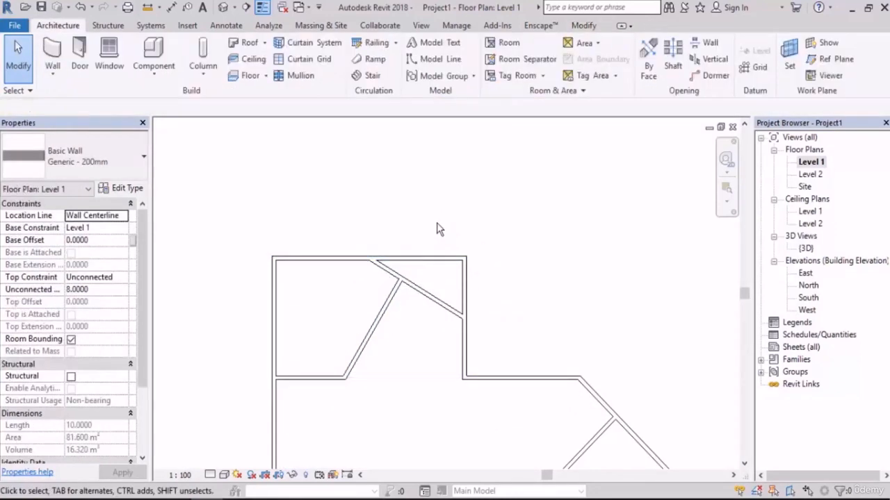
click(419, 296)
click(384, 304)
click(464, 340)
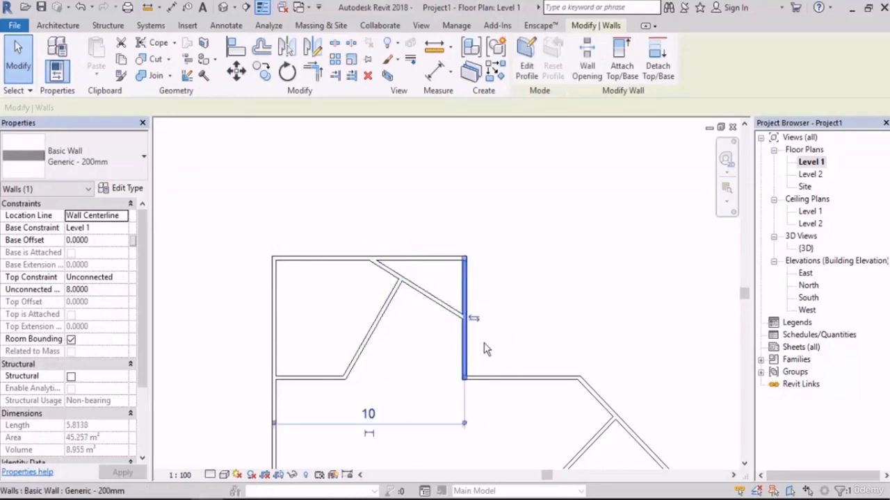
click(570, 291)
middle_drag(527, 275, 505, 264)
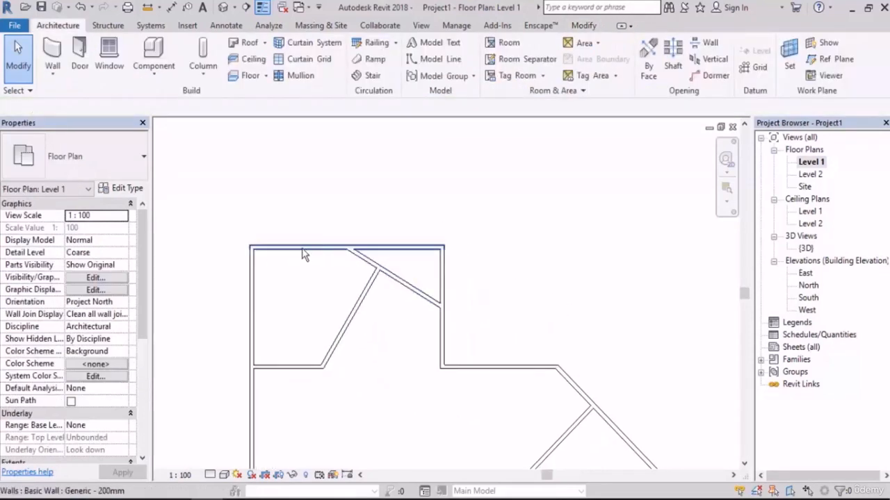
- Draw a 7.7-long wall on top of the top wall, ending at its right corner, and end wall placement
click(52, 55)
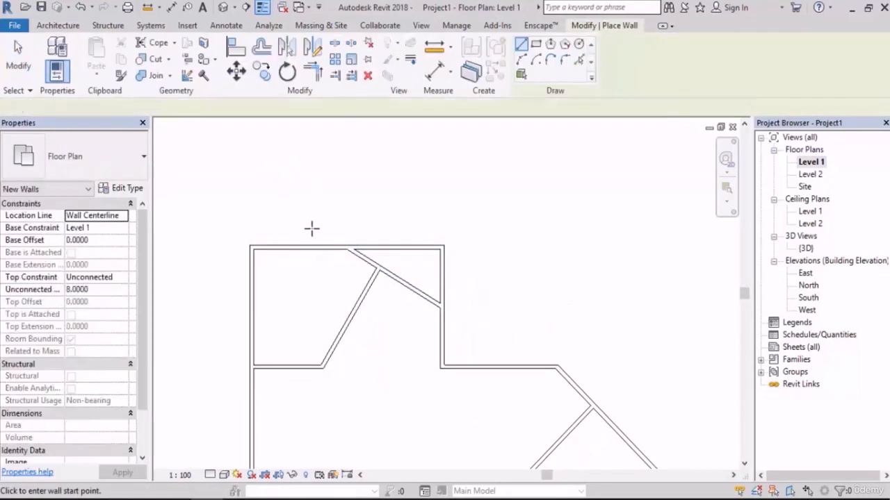
click(296, 248)
click(442, 247)
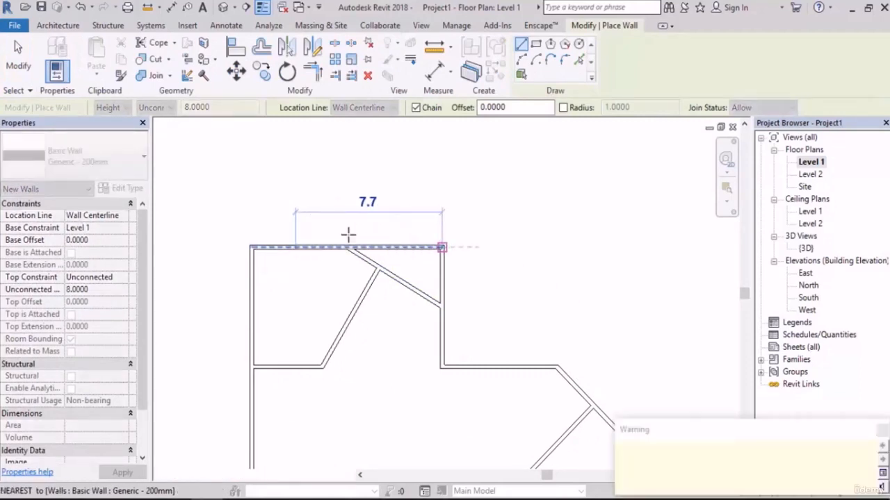
click(18, 56)
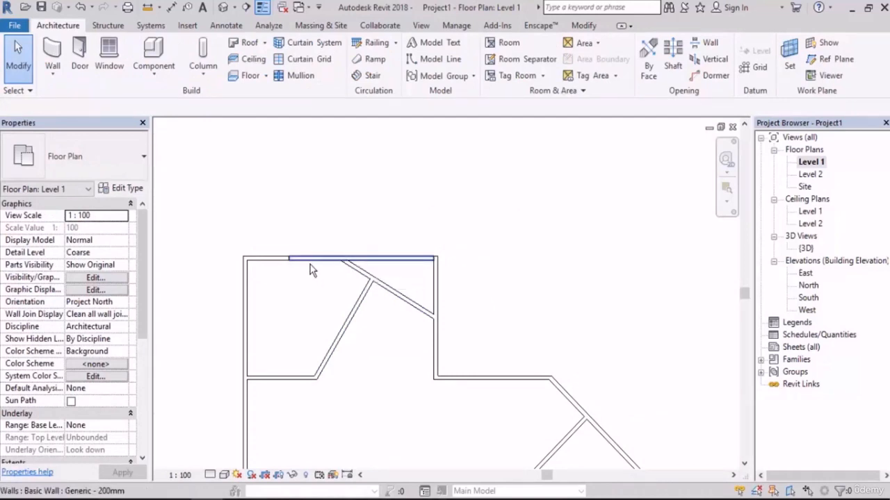
- Delete the 7.7-long wall that overlaps the top wall
scroll(409, 222, down, 5)
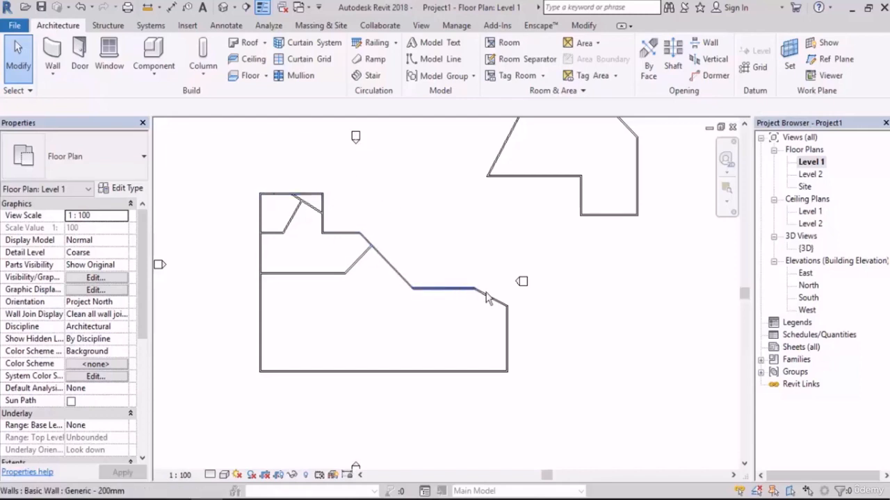
click(281, 197)
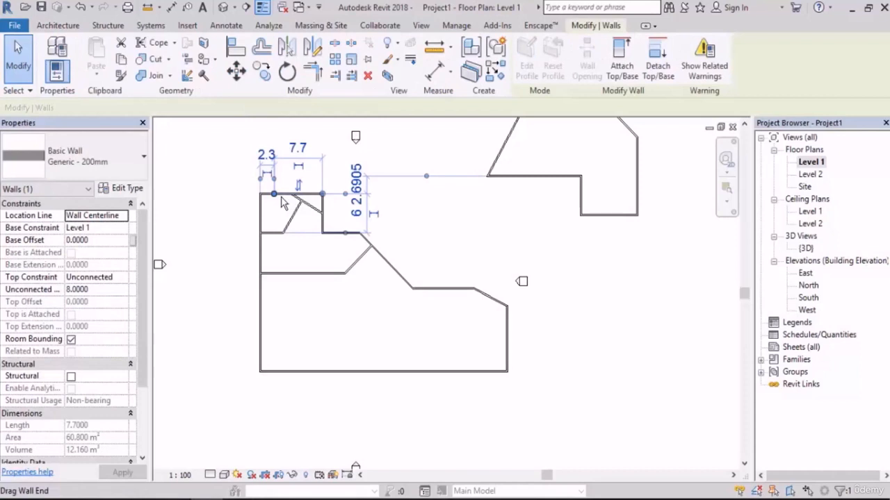
key(Delete)
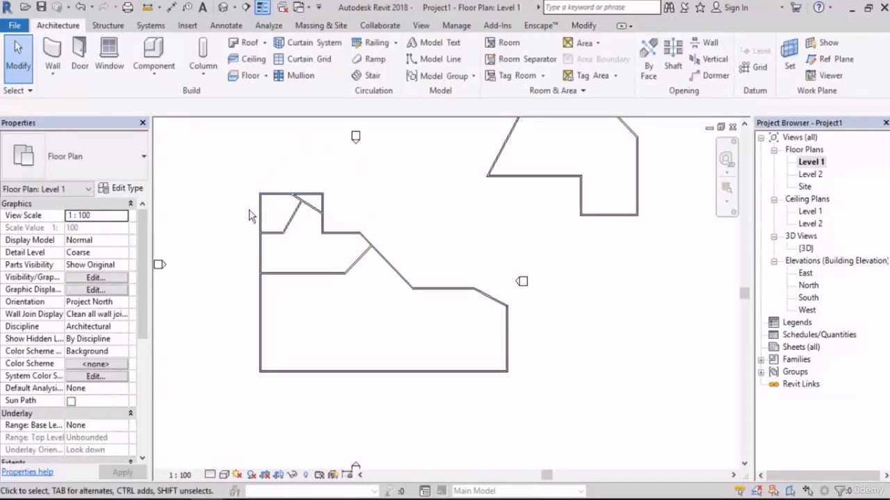
- Select the whole chain of outer walls starting from the long diagonal wall, and clear the selection
middle_drag(437, 342, 417, 312)
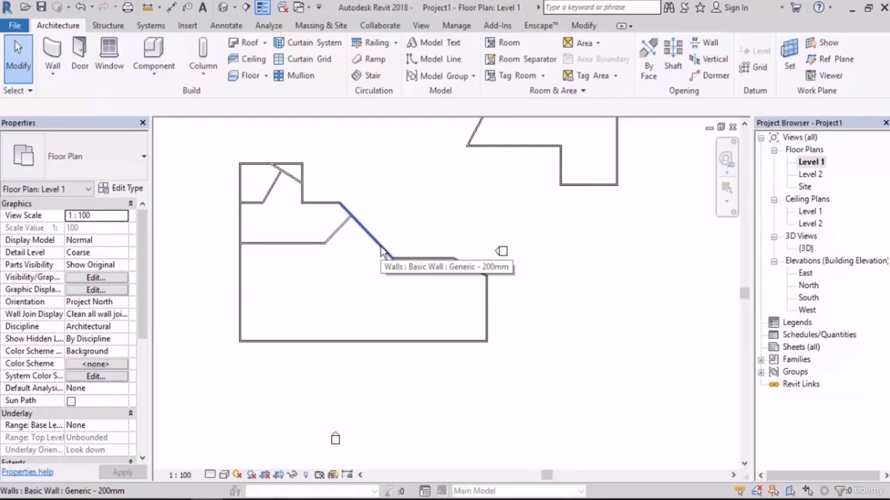
key(Tab)
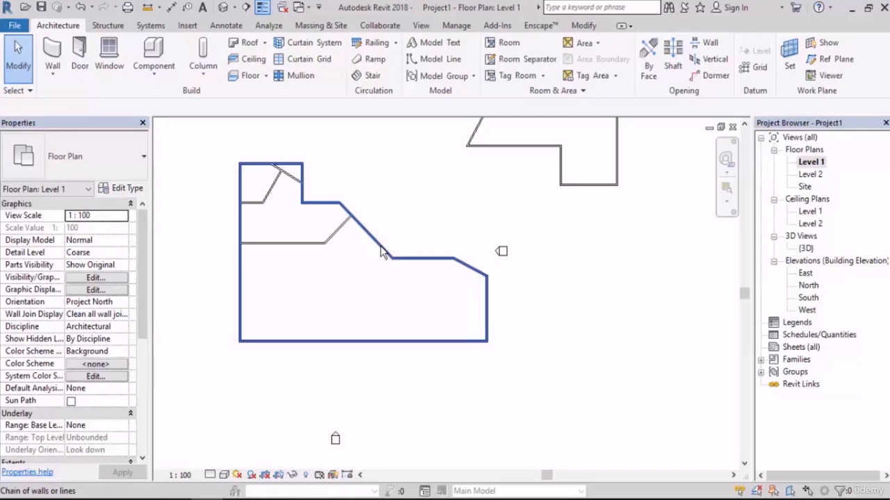
click(381, 252)
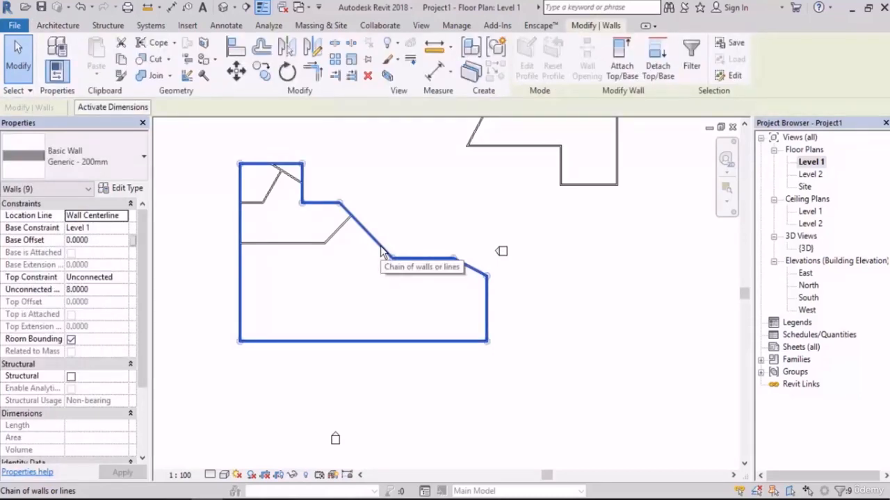
click(408, 195)
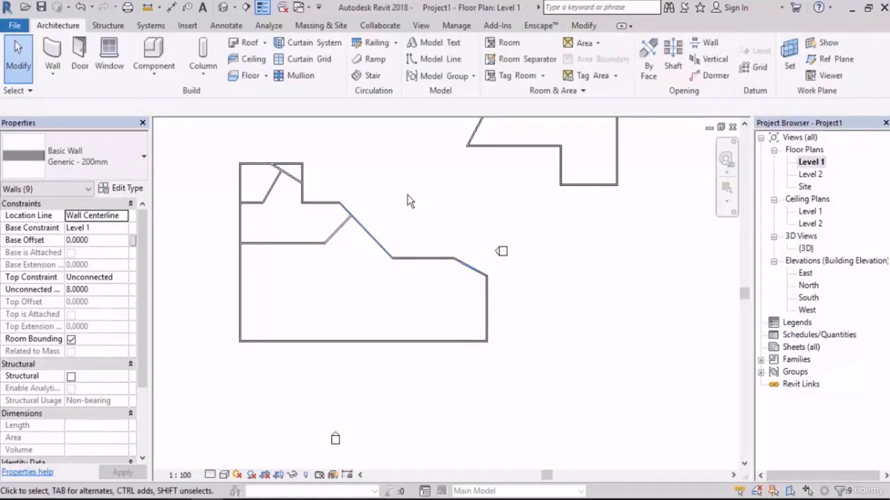
- Cycle from the left outer wall to its connected wall chain, select it, and clear the selection
middle_drag(315, 328, 323, 336)
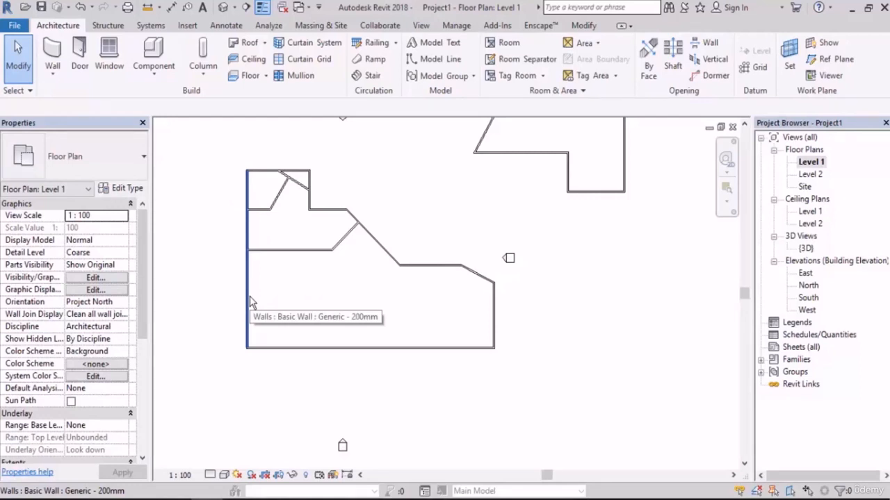
key(Tab)
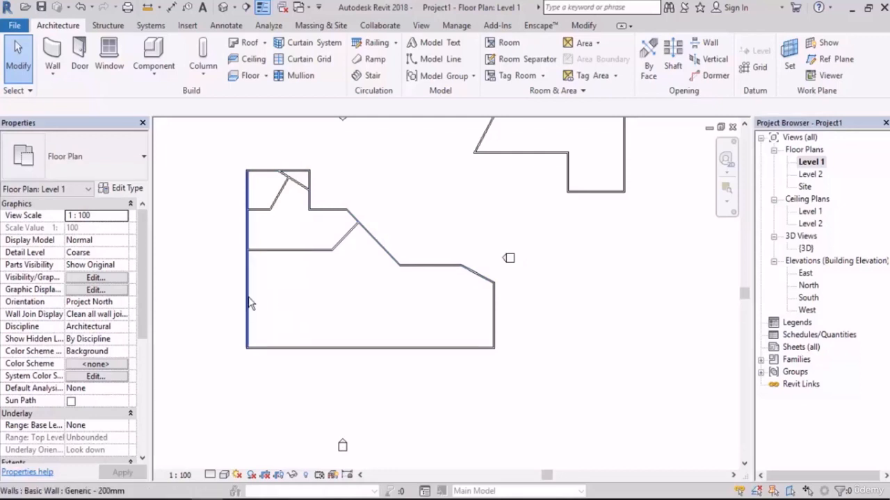
key(Tab)
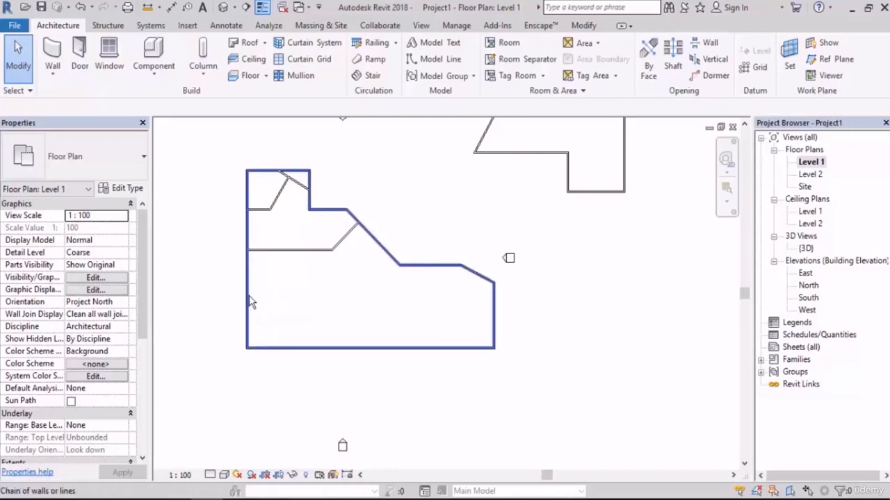
key(Tab)
click(254, 310)
click(320, 304)
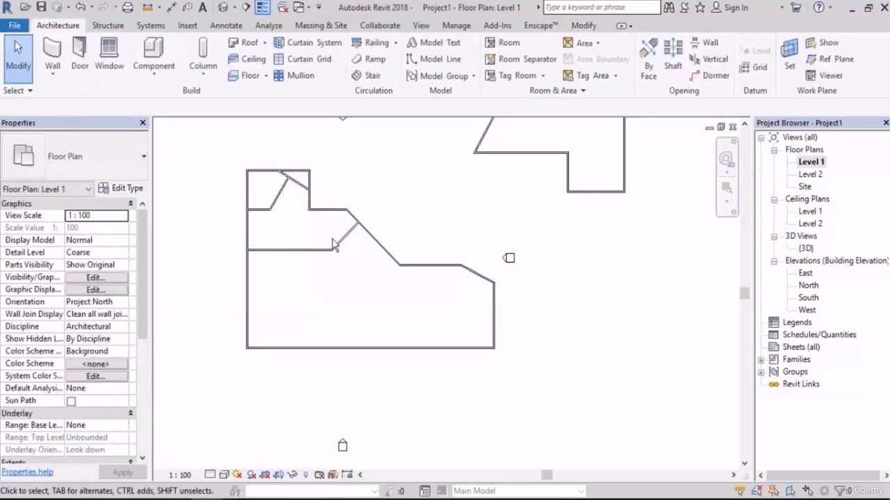
- Select the chain of two lower interior partition walls starting from the horizontal one, and clear the selection
scroll(361, 248, up, 3)
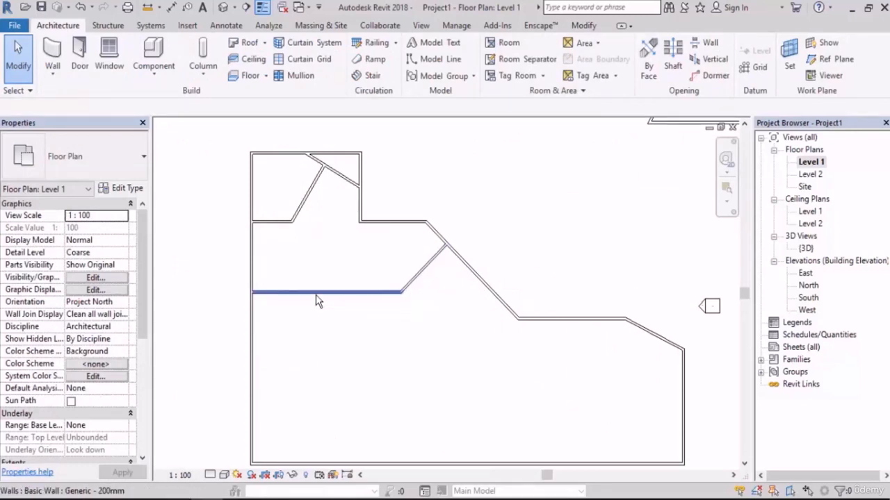
key(Tab)
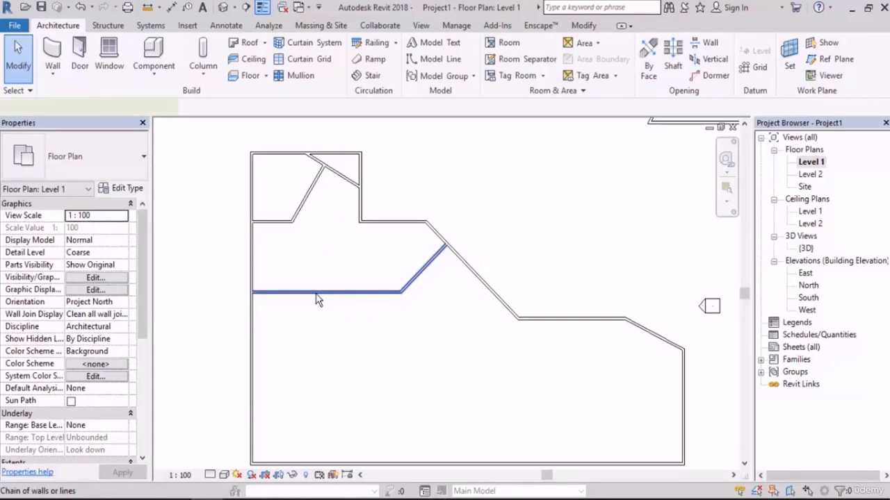
click(316, 299)
click(318, 215)
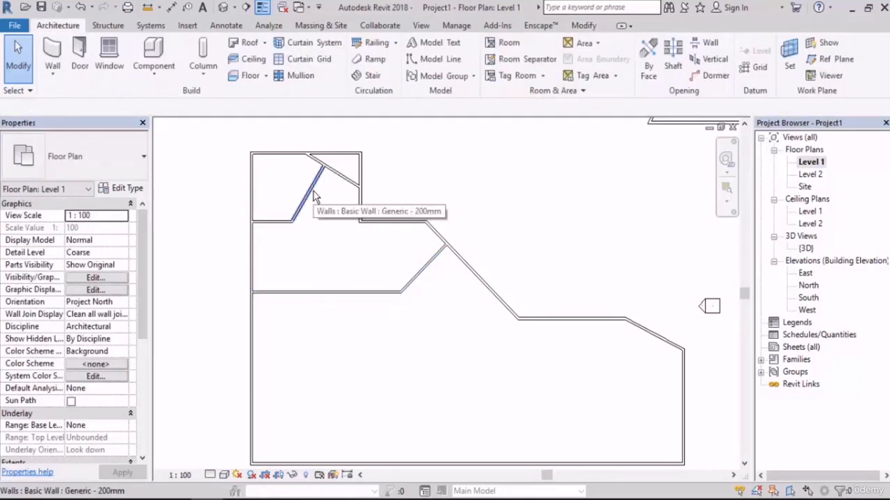
- Select the chain of upper interior partition walls starting from the slanted one, and clear the selection
key(Tab)
click(314, 195)
middle_drag(341, 270, 308, 294)
key(Escape)
- Select the whole outer wall chain starting from the short horizontal wall beside the upper block, and clear the selection
key(Tab)
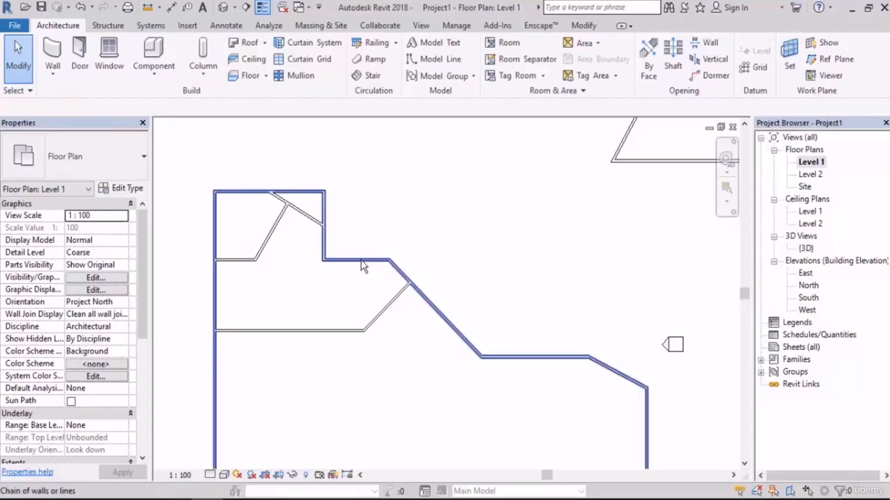
click(362, 266)
scroll(396, 179, down, 2)
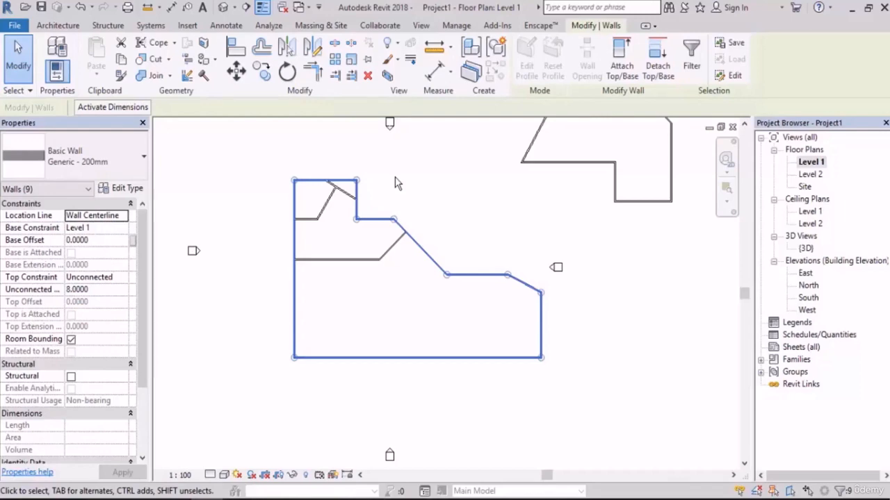
click(405, 199)
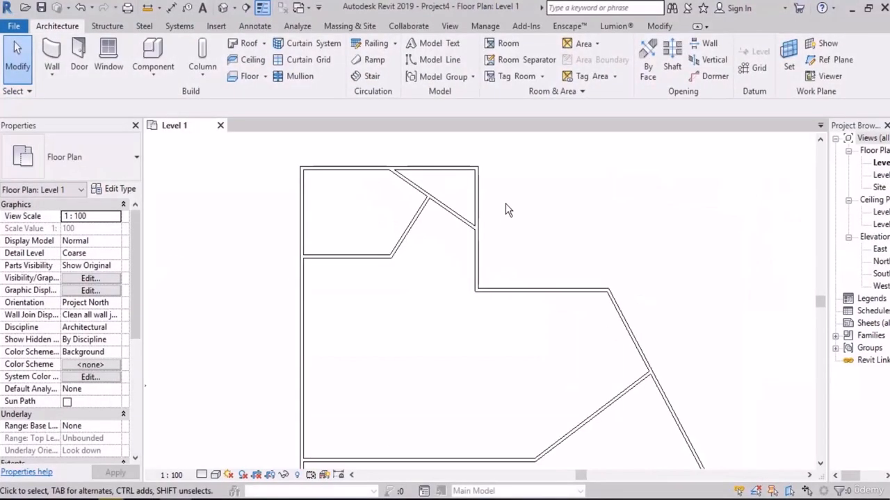
- Build up a selection of the upper block's outer and partition walls, the adjoining horizontal wall and the sloping wall using successive crossing windows
drag(505, 201, 449, 255)
middle_drag(499, 183, 510, 215)
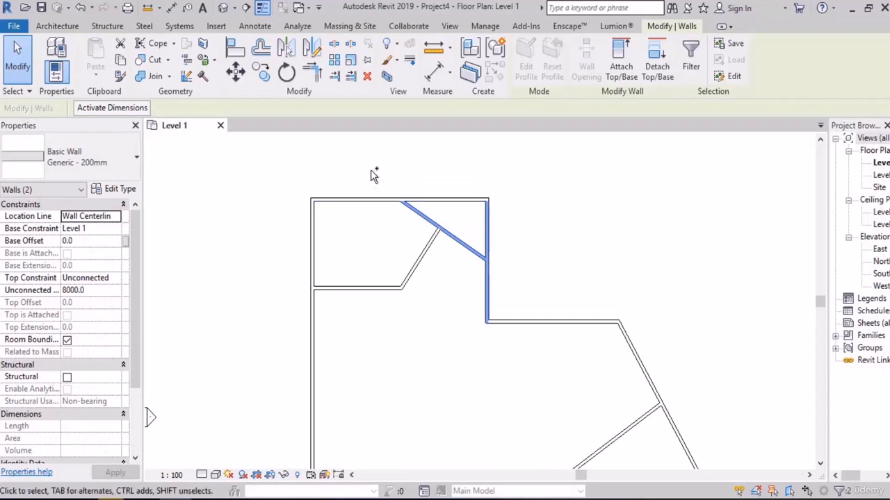
ctrl+drag(372, 174, 289, 254)
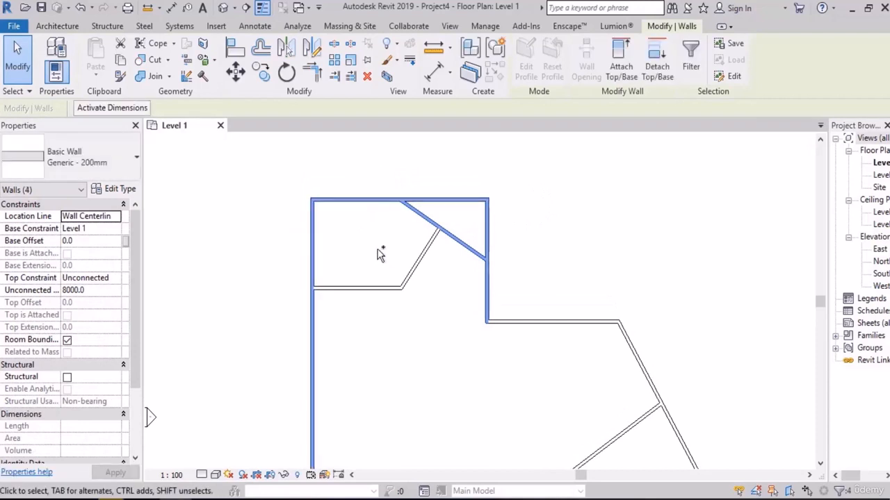
ctrl+drag(390, 255, 383, 311)
ctrl+drag(439, 274, 407, 250)
ctrl+drag(581, 270, 547, 349)
ctrl+drag(674, 346, 626, 372)
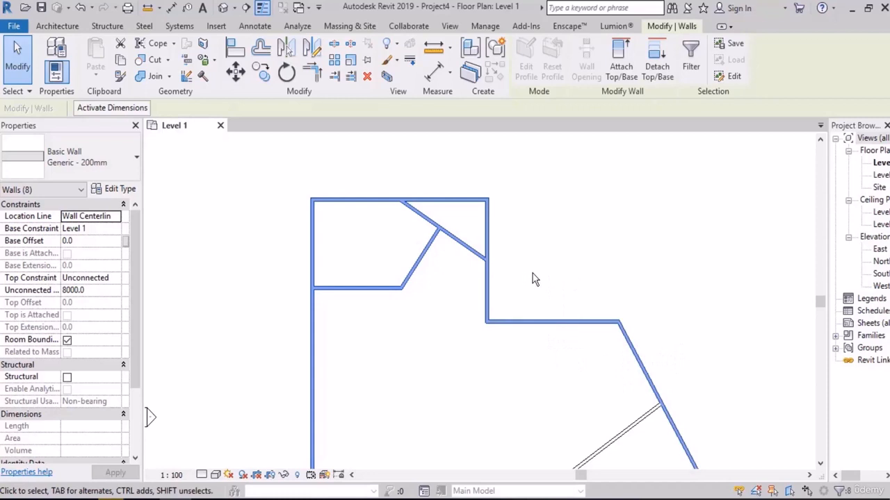
- Remove the sloping wall, adjoining horizontal wall, upper block's right wall and upper partition walls from the selection using crossing windows
shift+drag(651, 284, 592, 324)
shift+drag(518, 292, 462, 304)
shift+drag(377, 324, 339, 269)
shift+drag(435, 275, 391, 257)
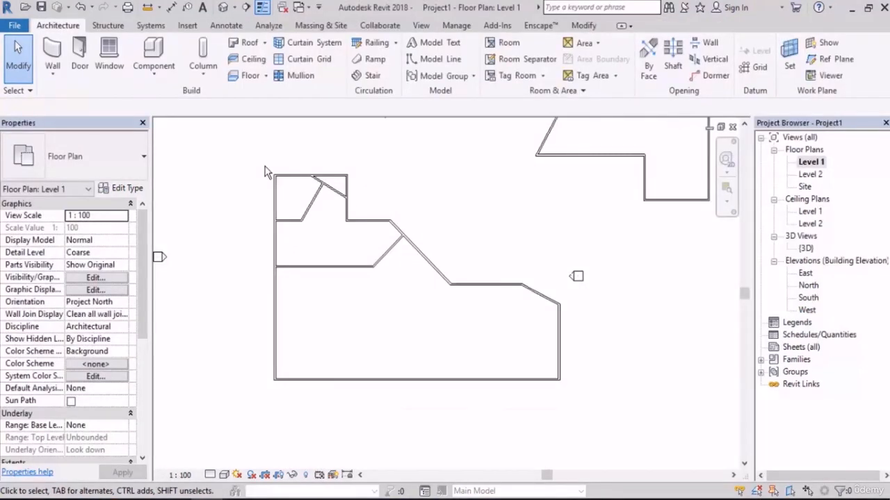
- Undo the recent wall edits back to before the first wall of the separate upper-right layout
key(ctrl+z)
key(ctrl+z)
key(ctrl+z)
key(ctrl+z)
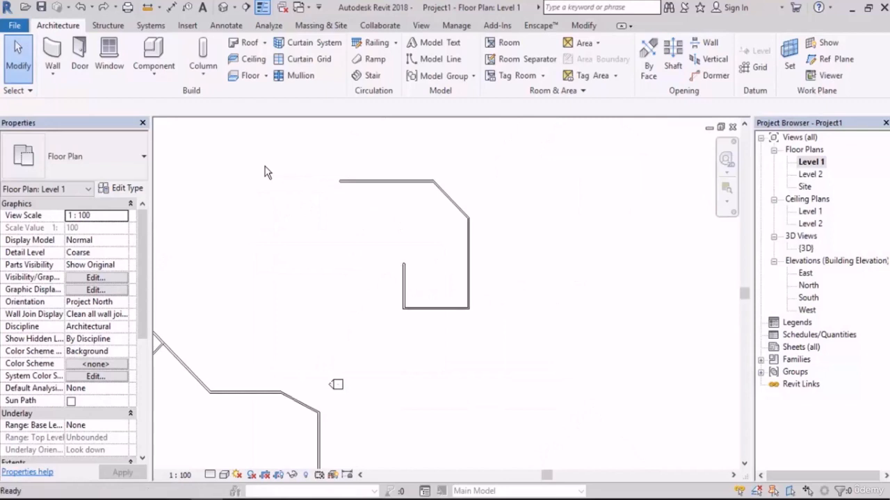
key(ctrl+z)
key(ctrl+z)
key(ctrl+z)
key(ctrl+z)
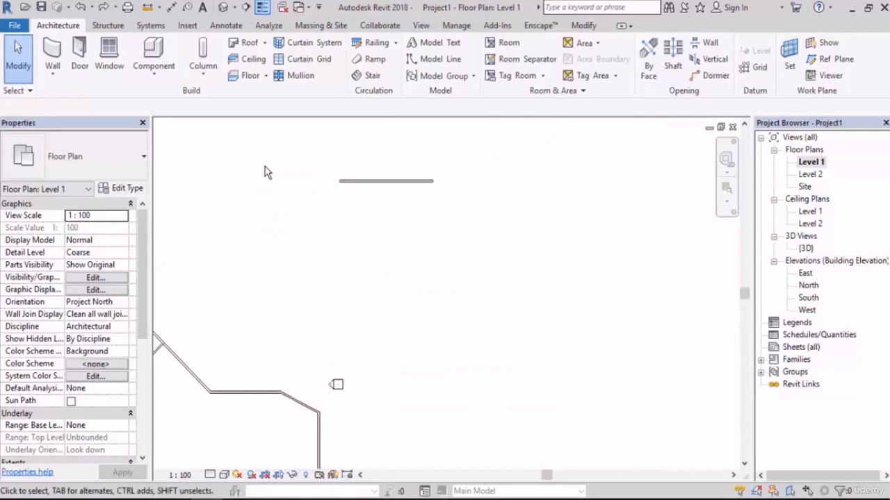
key(ctrl+z)
- Redo the undone walls until the separate upper-right layout is a closed outline again
key(ctrl+y)
key(ctrl+y)
key(ctrl+y)
key(ctrl+y)
key(ctrl+y)
key(ctrl+y)
key(ctrl+y)
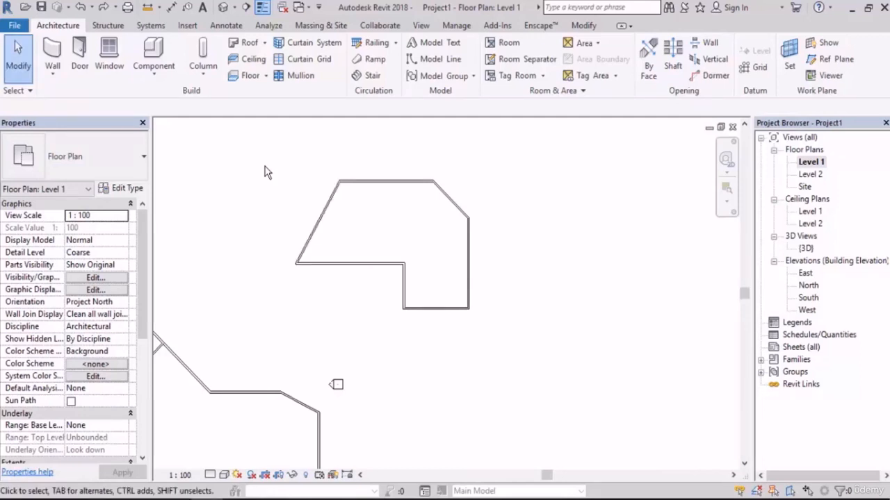
- Select the three partition walls inside the upper block of the main layout with a crossing window and delete them
scroll(452, 214, down, 4)
middle_drag(338, 261, 482, 246)
scroll(396, 243, up, 3)
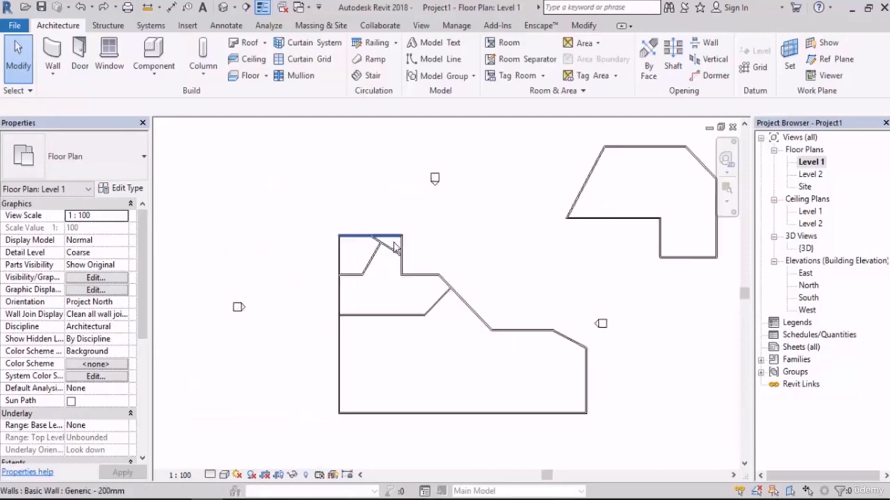
scroll(394, 246, up, 4)
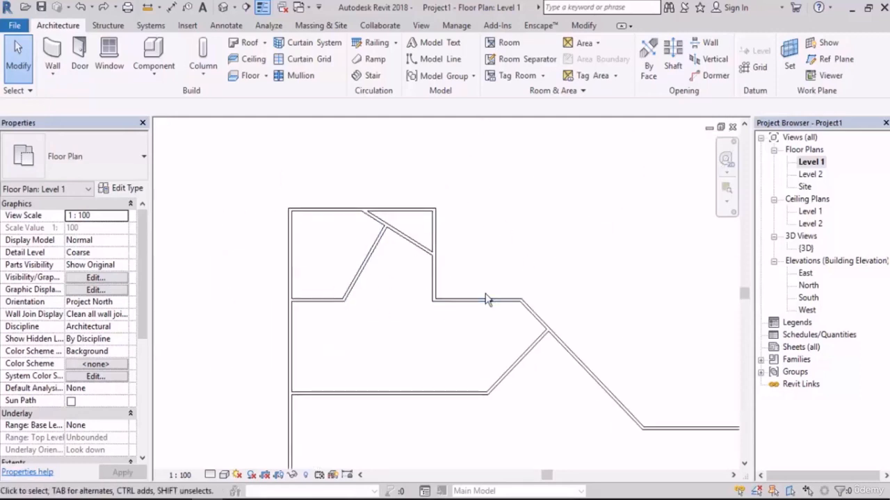
drag(411, 220, 345, 338)
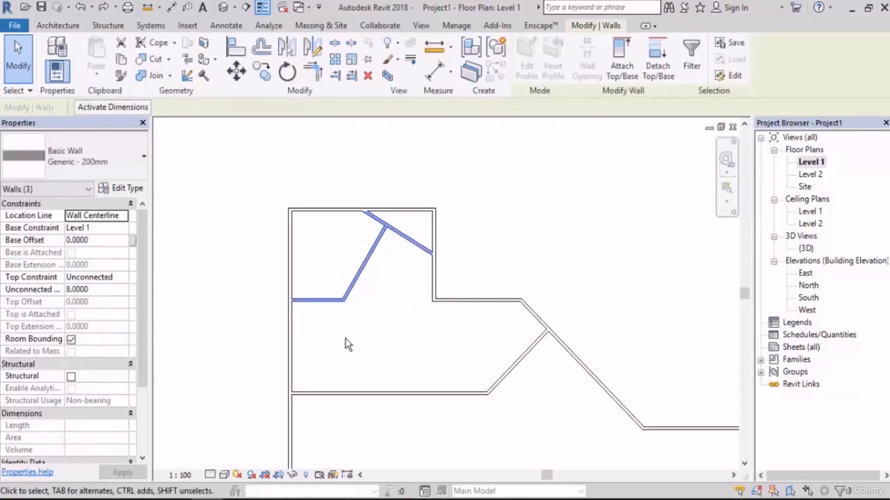
click(368, 76)
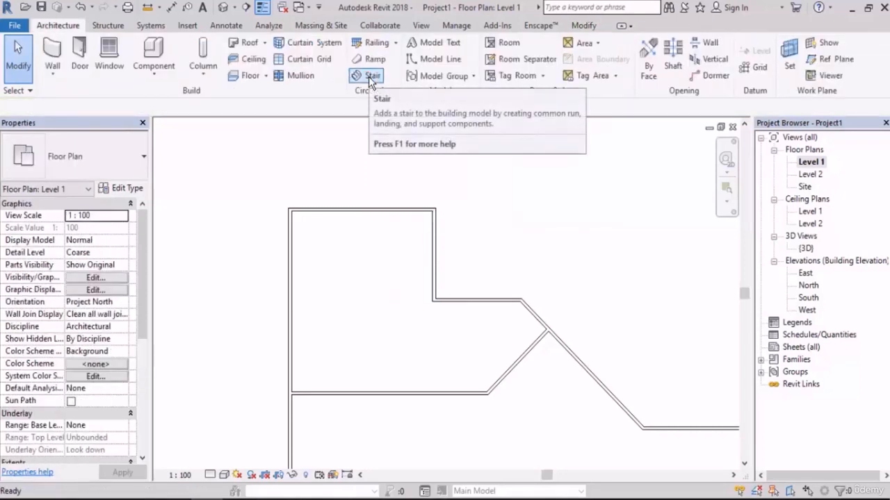